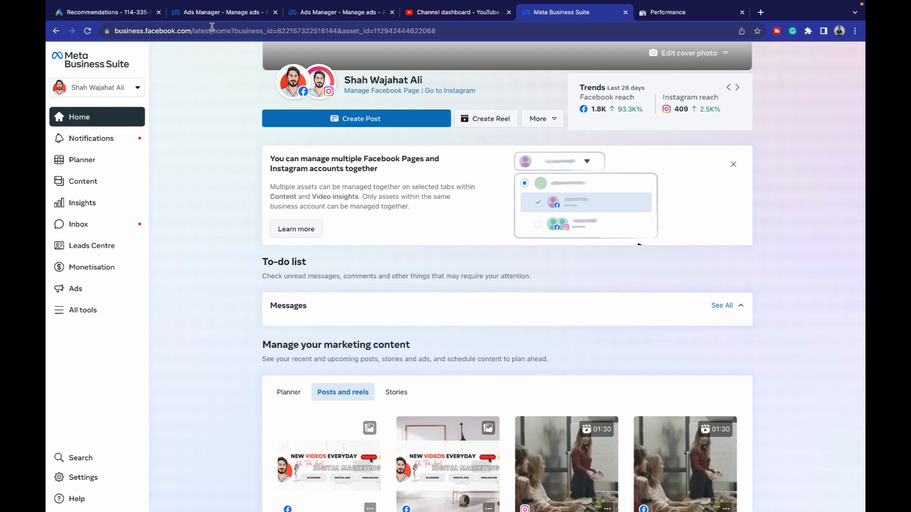
- Select the page's full web address in the browser bar, then deselect it
drag(195, 30, 118, 27)
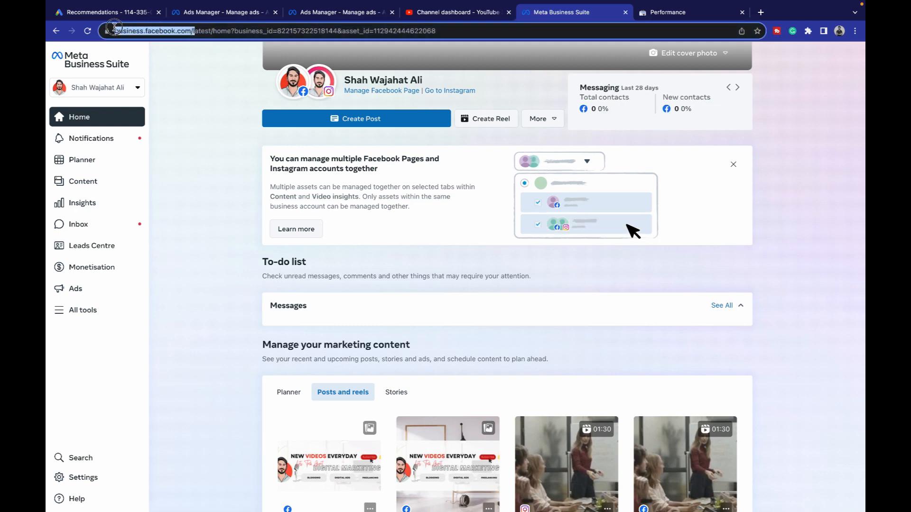
drag(114, 27, 109, 28)
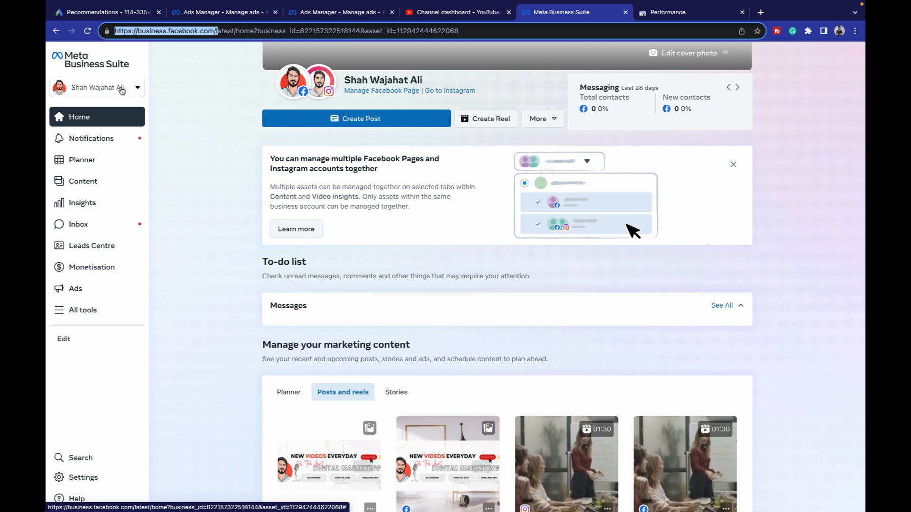
click(376, 124)
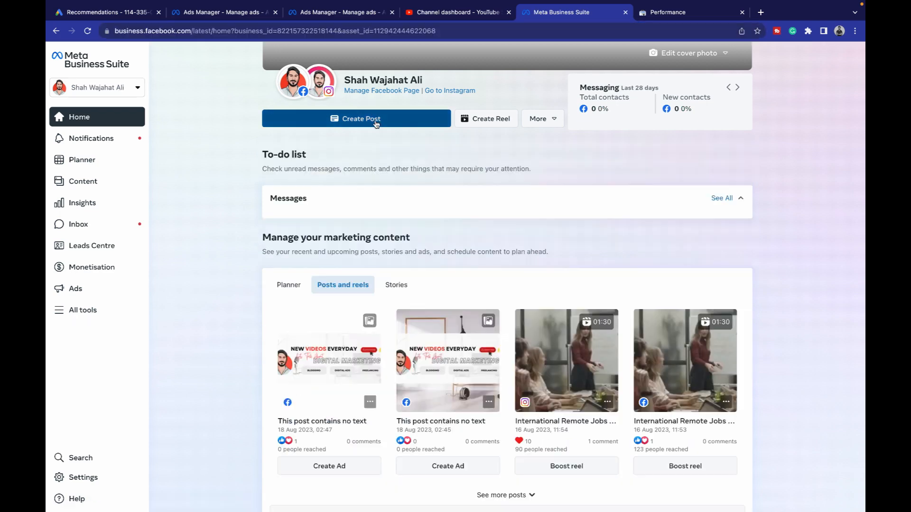
- Start a post to the Facebook Page and Instagram account and upload the standee photo from desktop
click(376, 125)
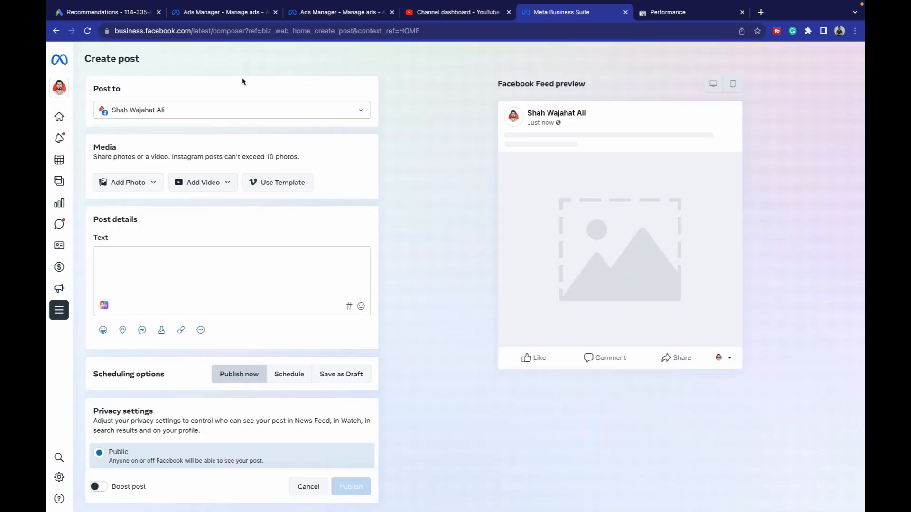
click(141, 116)
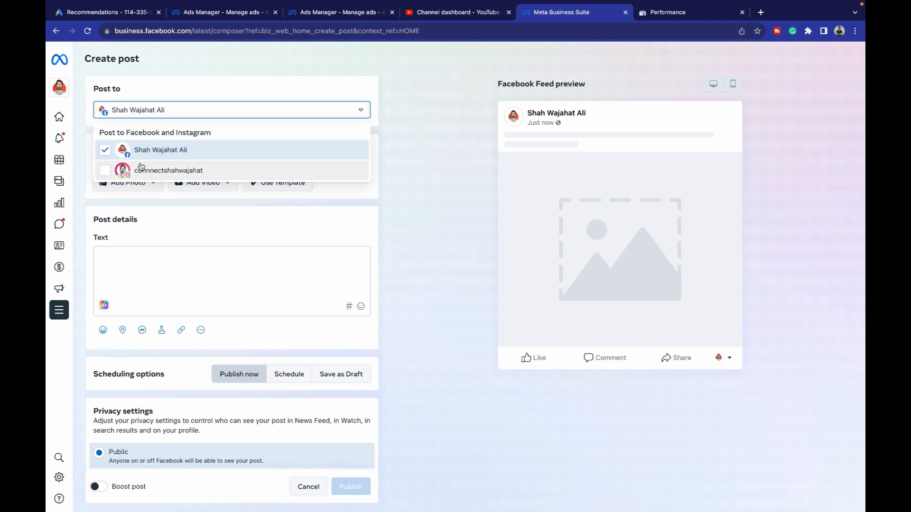
click(109, 173)
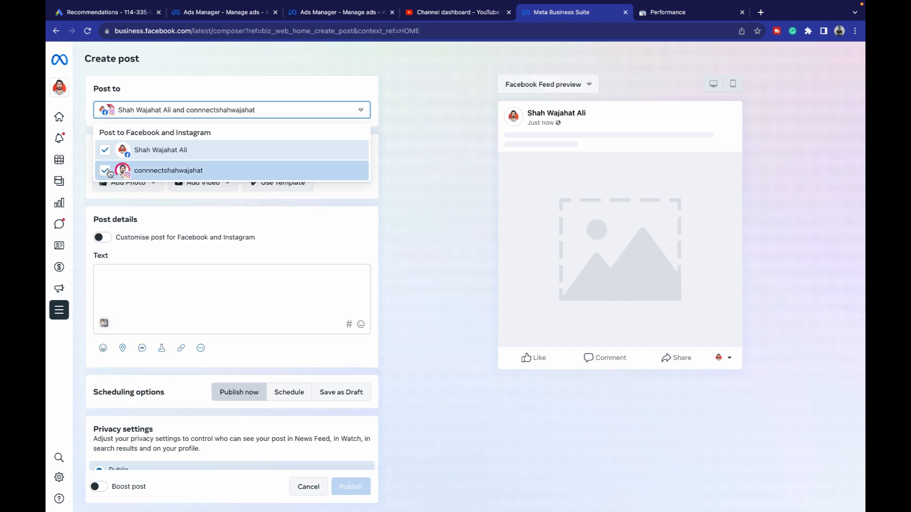
click(88, 152)
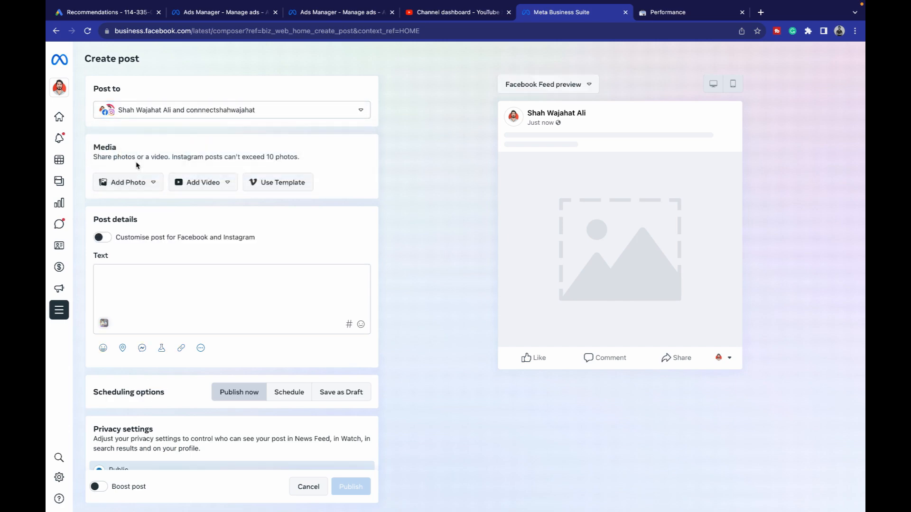
click(143, 183)
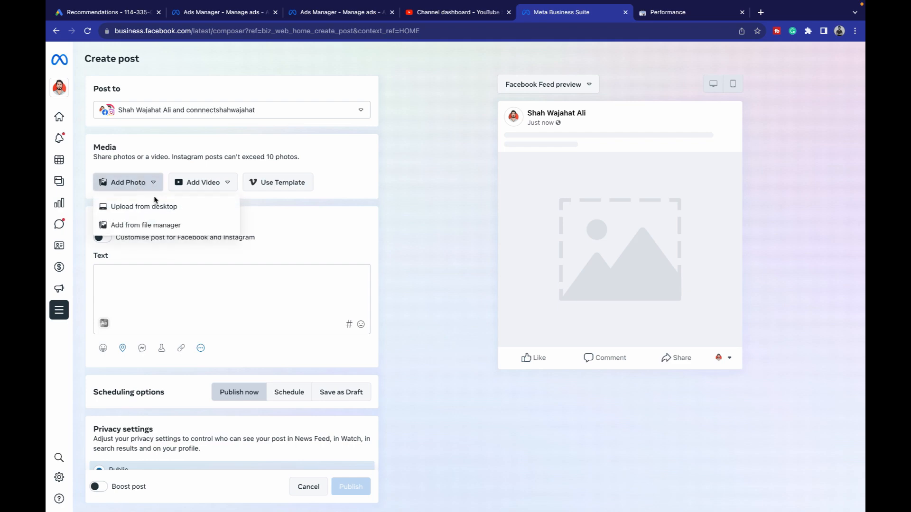
click(158, 210)
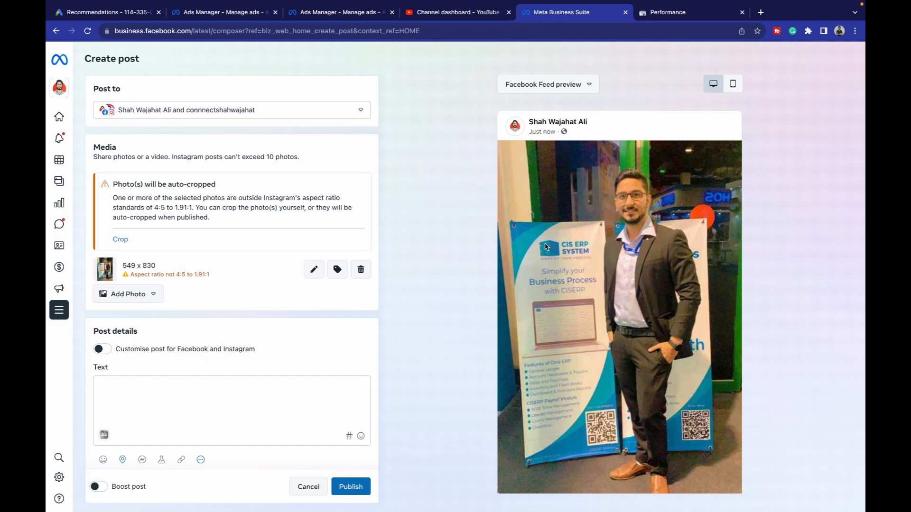
- Type test text 1234 in the post, clear it, and go to the ChatGPT tab
scroll(352, 282, down, 3)
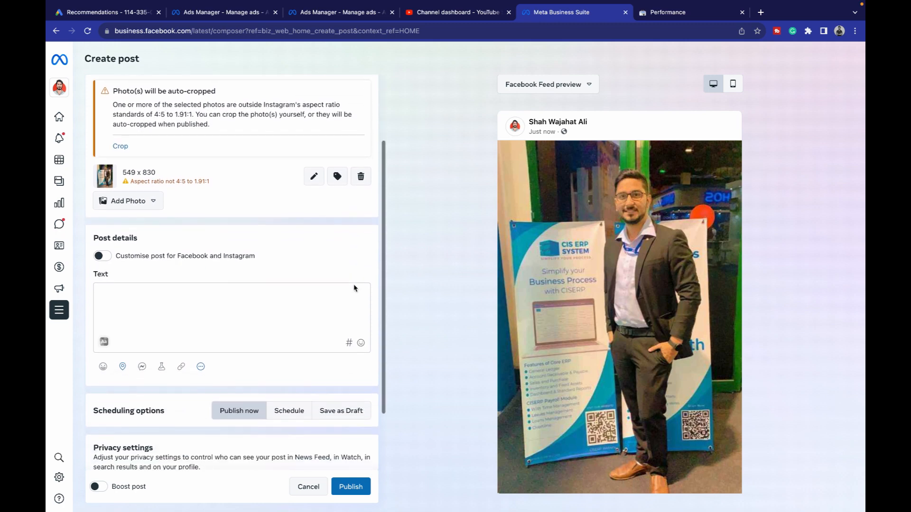
click(240, 246)
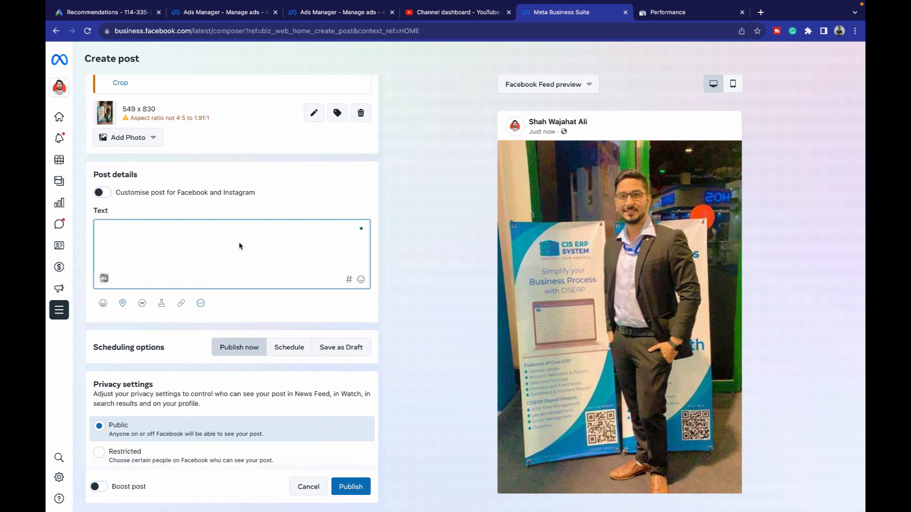
text(1234)
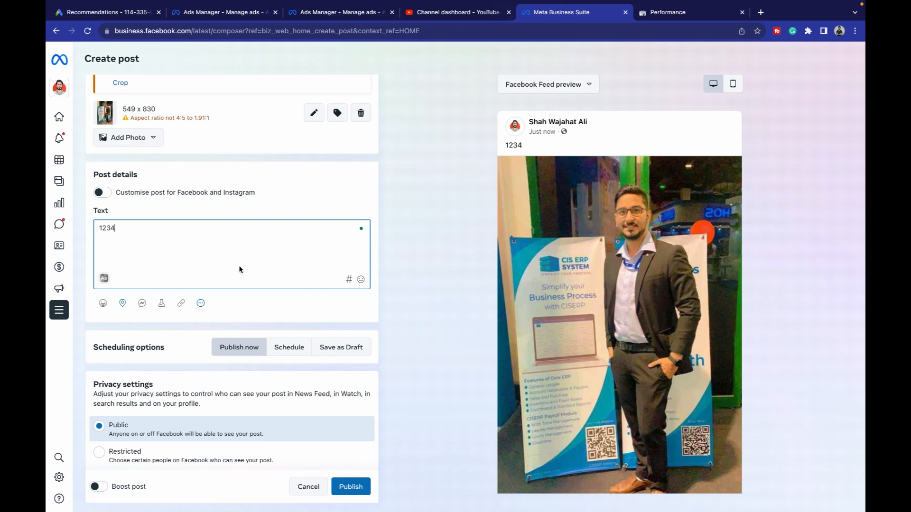
click(220, 232)
key(ctrl+a)
key(BackSpace)
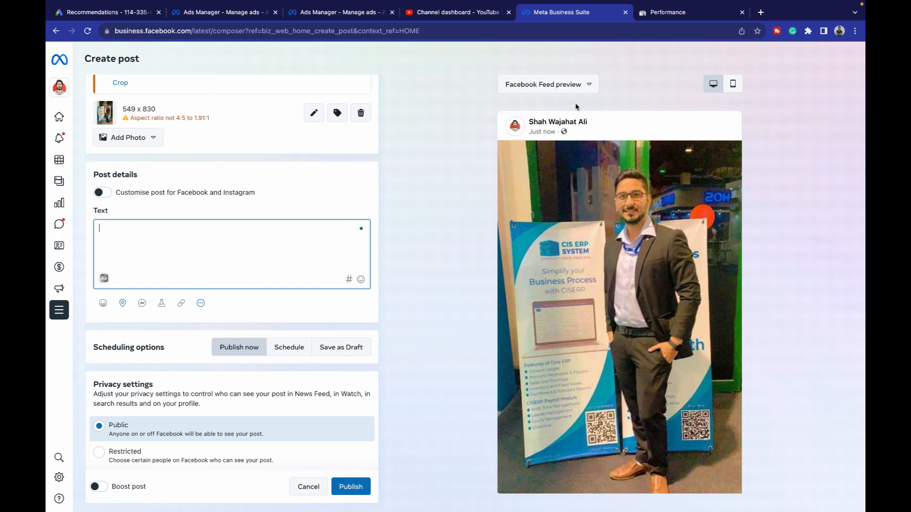
click(671, 14)
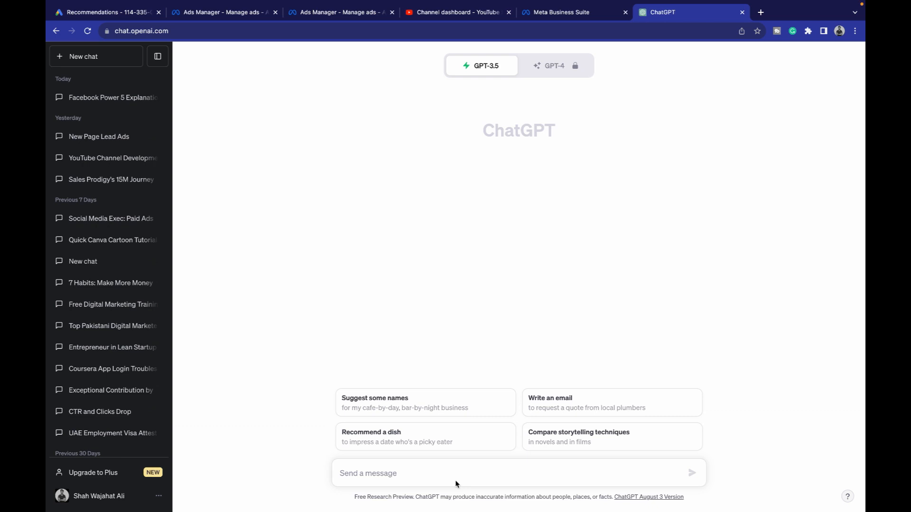
- Ask ChatGPT for a standee post caption with appropriate hashtags and emoticons
click(468, 472)
text(I need you to write a caption for a post)
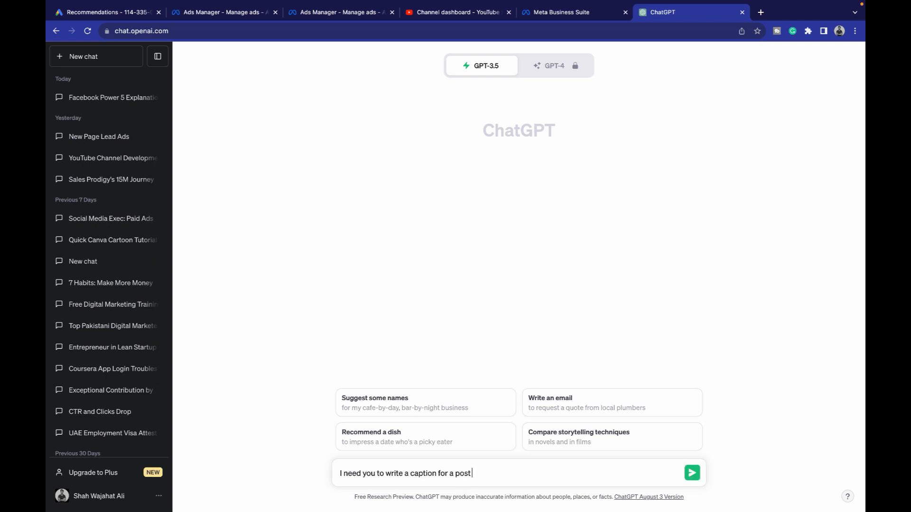
text( to go on my social media handles. I am standing with bann)
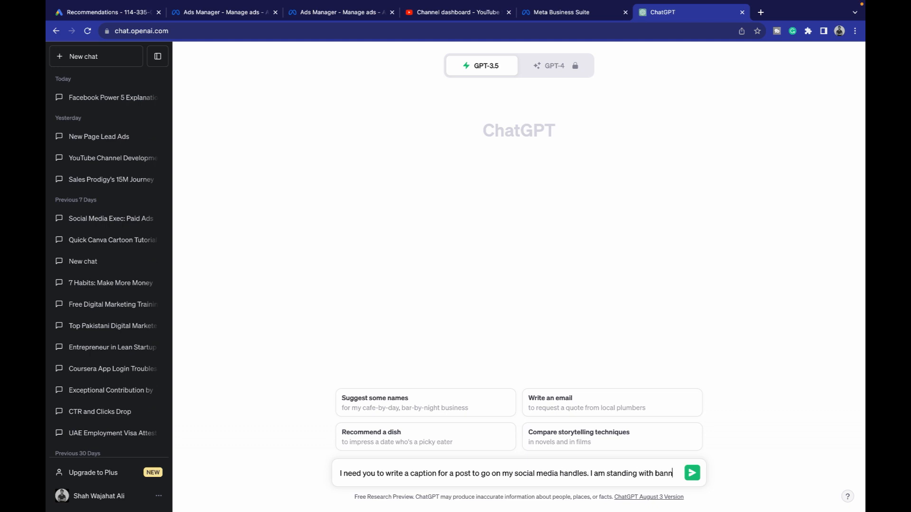
text(er of a software product in ITCN Asia 2023 and representing my company w)
text(hich is a software house.)
key(shift+Return)
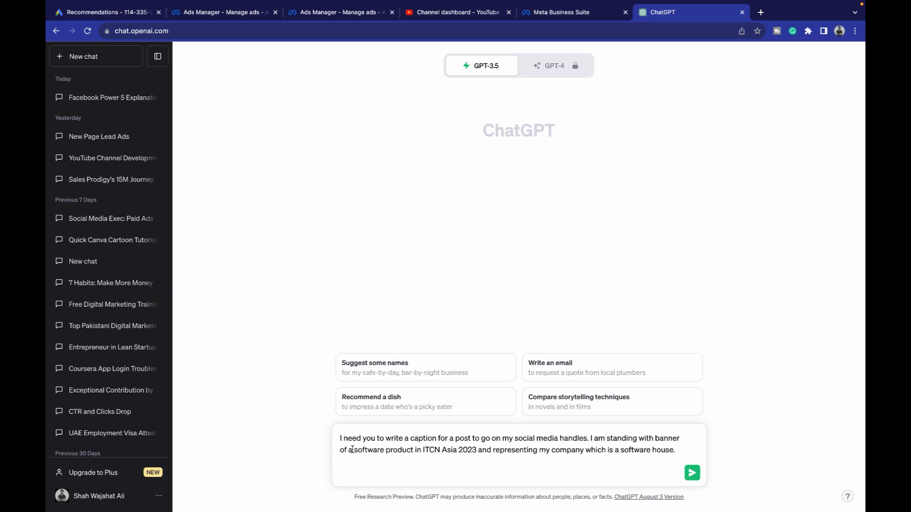
click(403, 471)
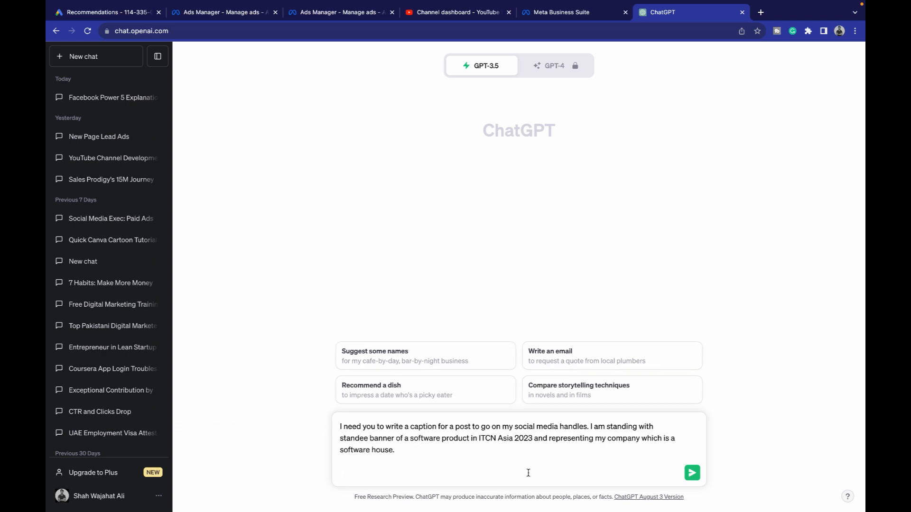
text(Use appropriate hashtags and emo)
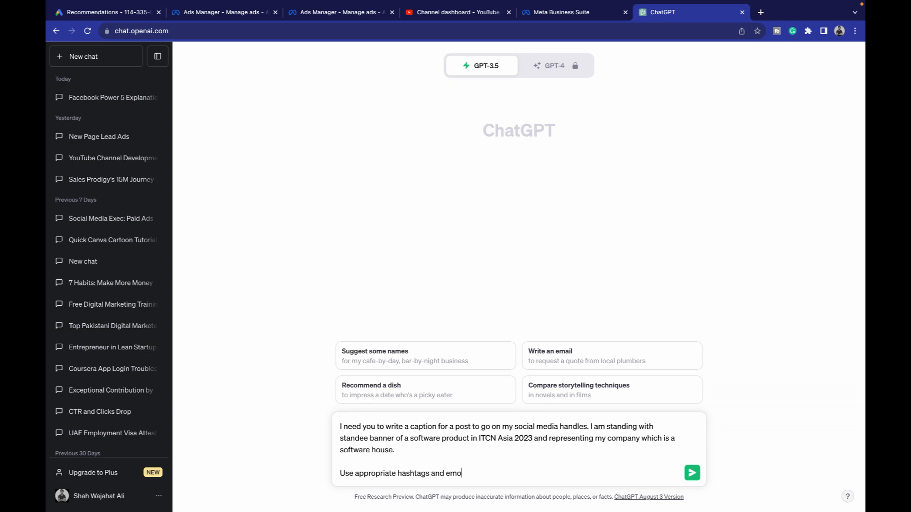
text(ticon with it.)
key(Return)
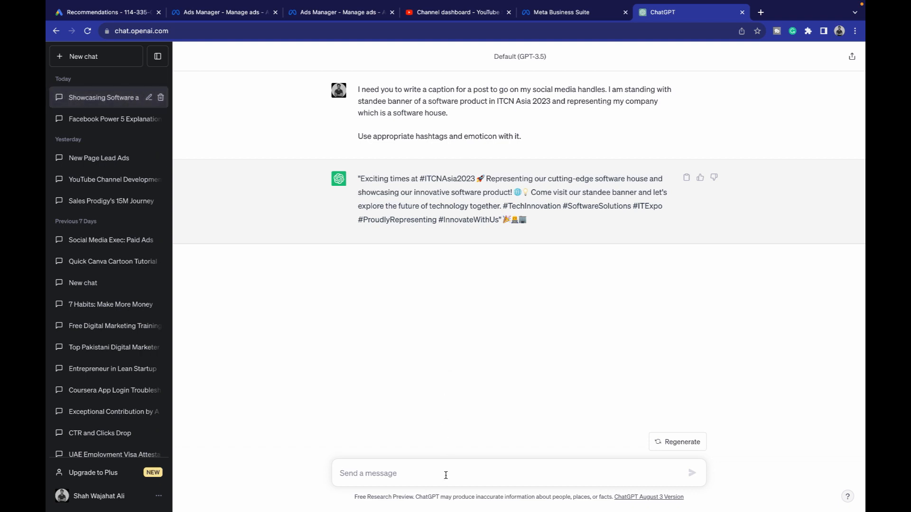
- Request 3 more engaging variations, copy the first caption, and return to the composer
text(write )
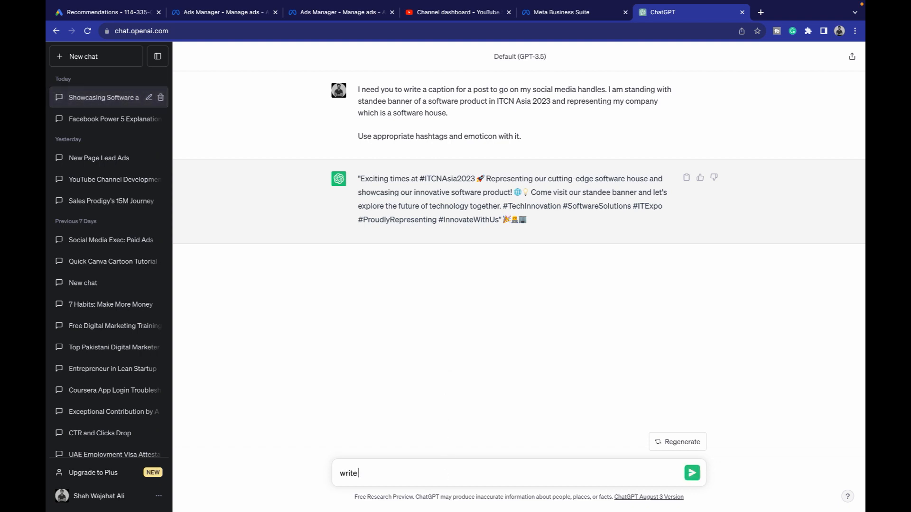
text(3 more vairiations and make it engaging)
key(Return)
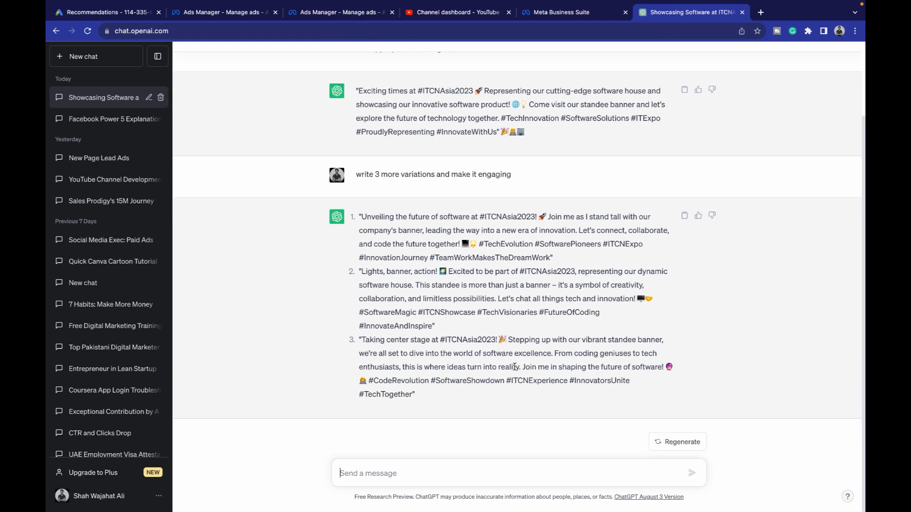
scroll(358, 156, up, 3)
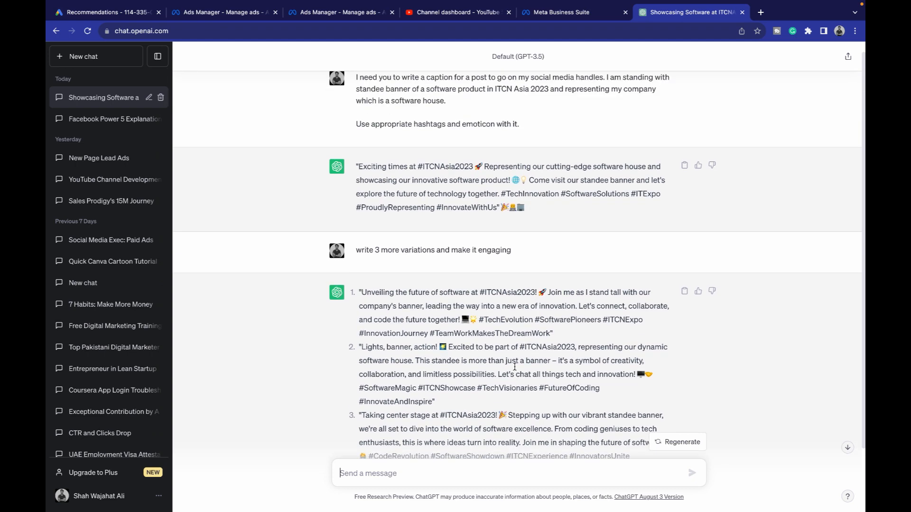
drag(359, 178, 525, 223)
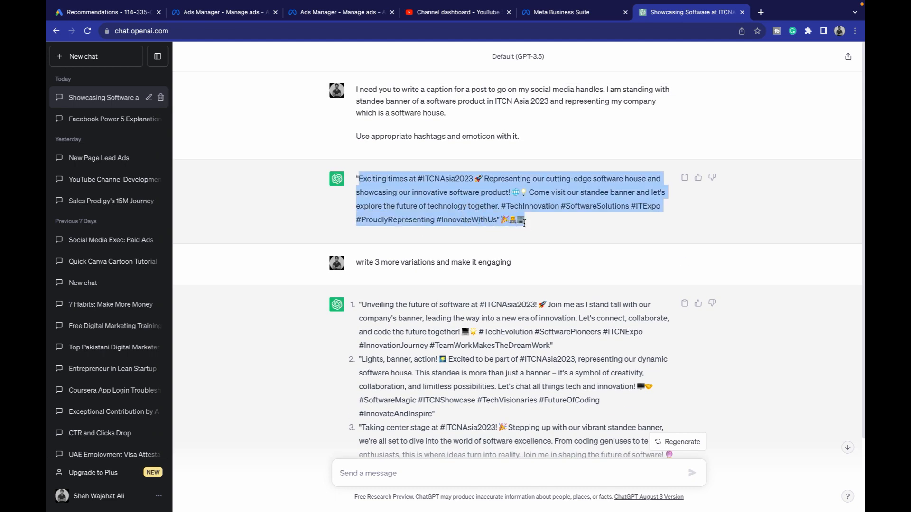
click(561, 11)
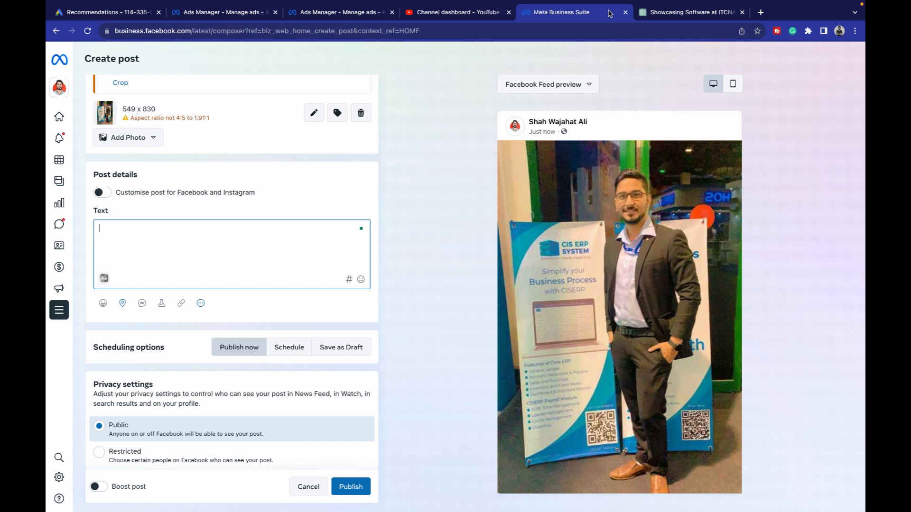
- Paste the ITCN Asia 2023 caption and put the hashtags in a separate paragraph
click(220, 259)
key(ctrl+v)
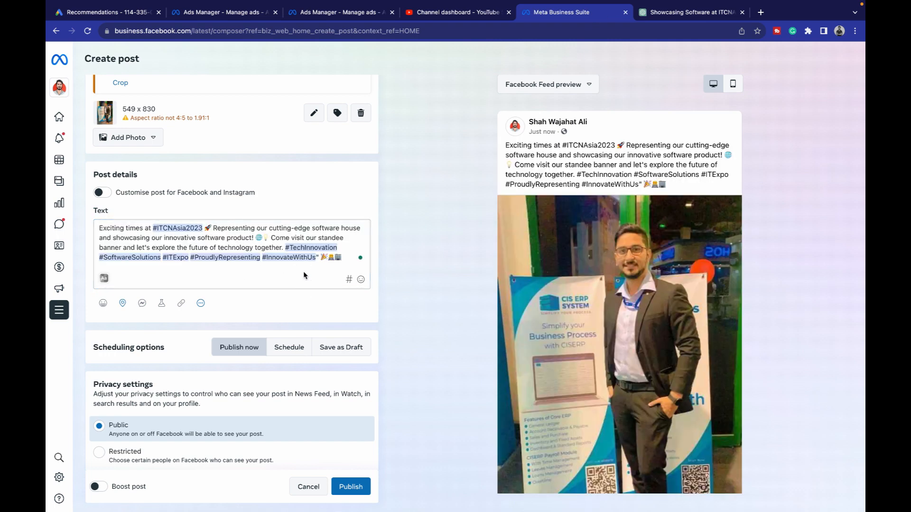
click(283, 247)
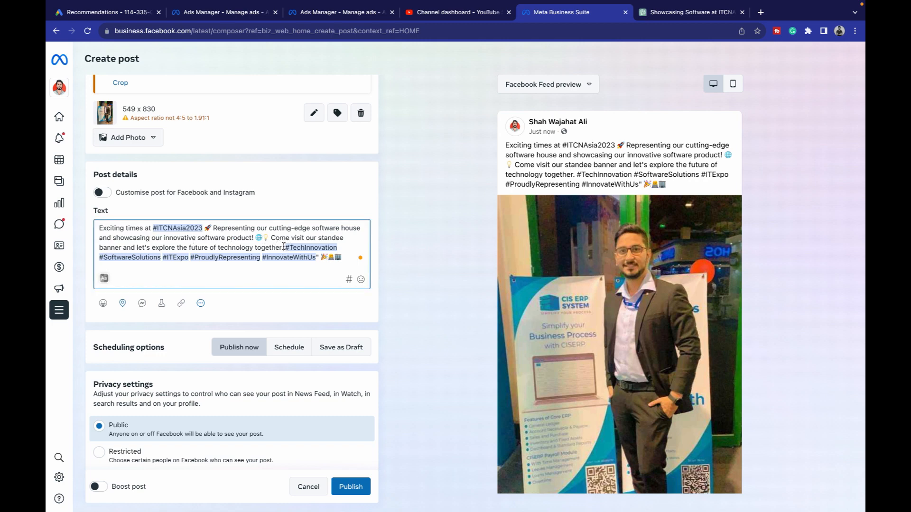
key(Return)
key(Return)
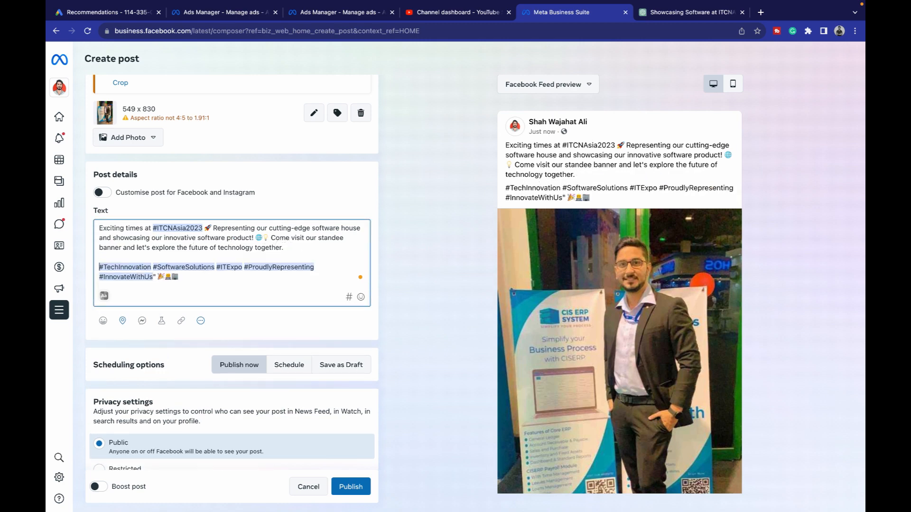
key(Return)
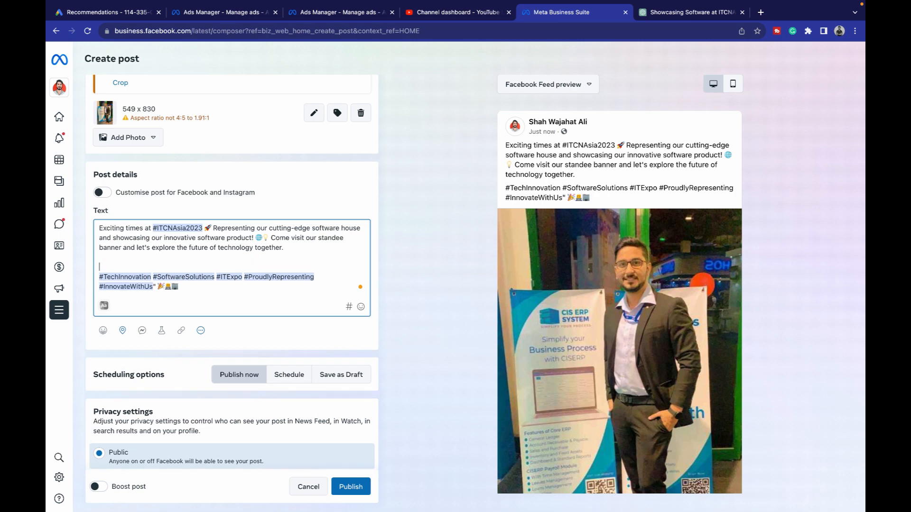
- Move the 'Come visit' sentence to its own paragraph and choose Schedule publishing
click(269, 236)
key(Return)
key(Return)
scroll(287, 351, down, 2)
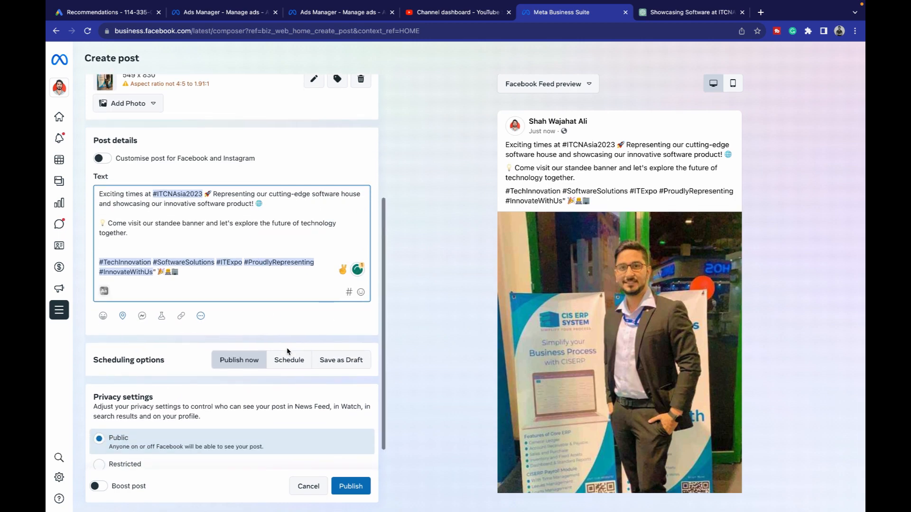
scroll(287, 351, down, 1)
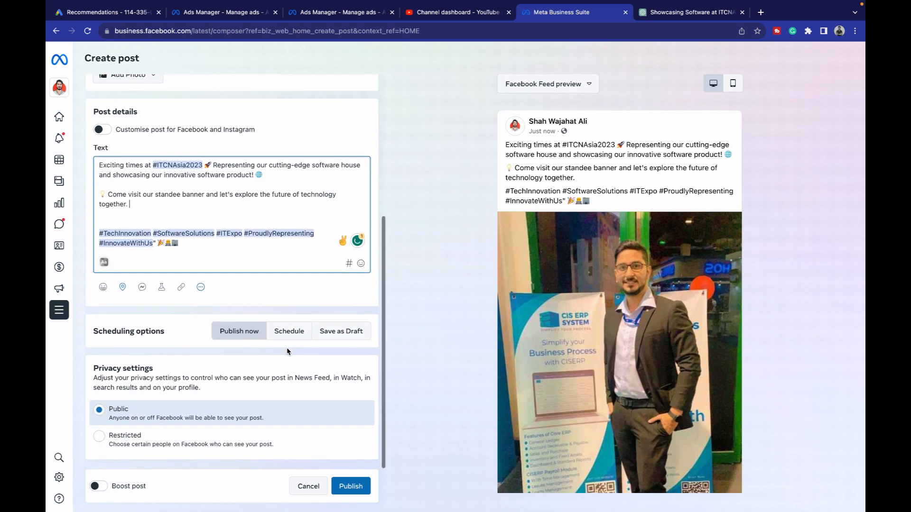
click(250, 335)
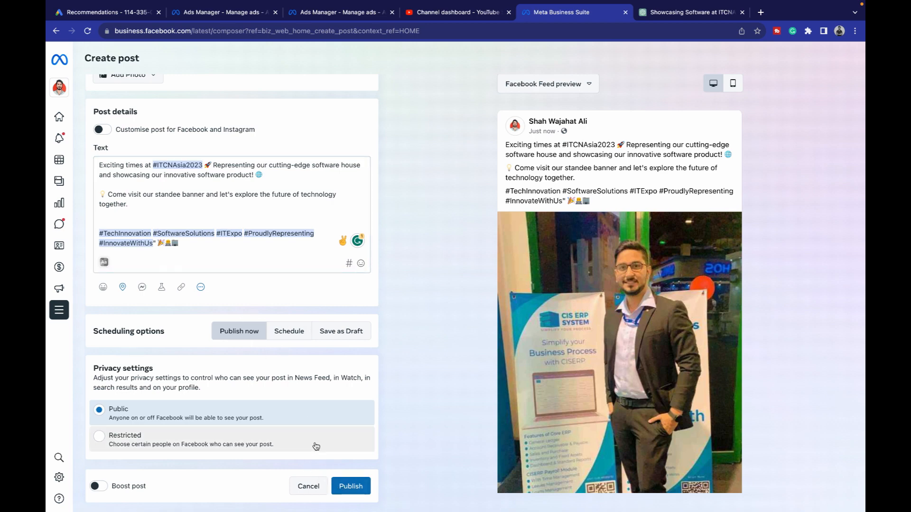
click(288, 331)
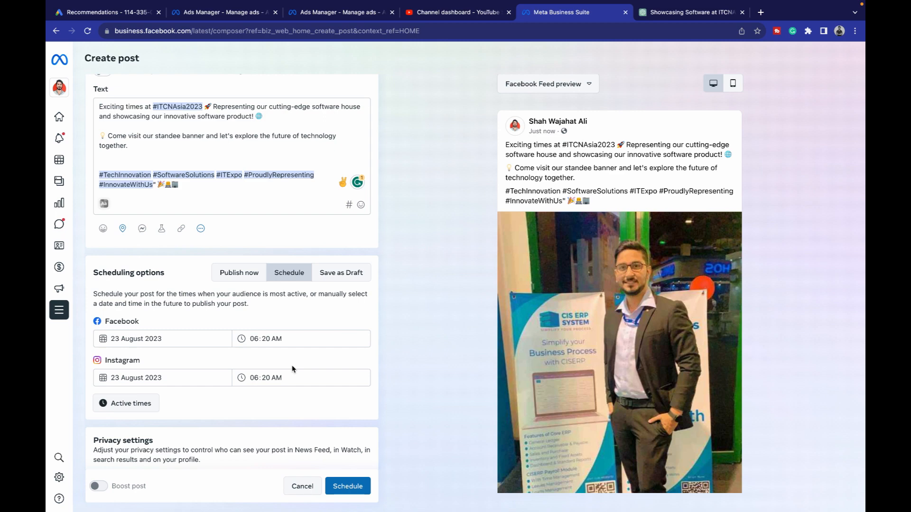
- Set the Facebook publish time to 06:20 PM on 24 August 2023
click(141, 339)
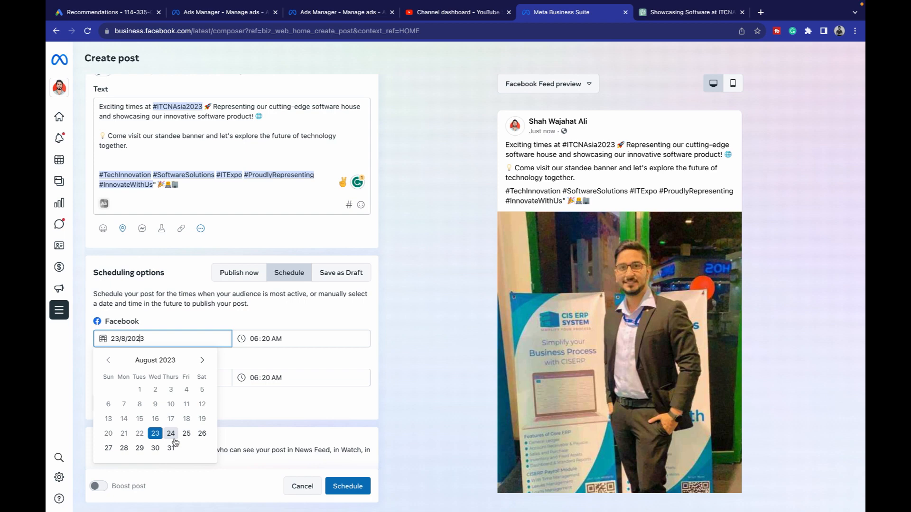
click(254, 327)
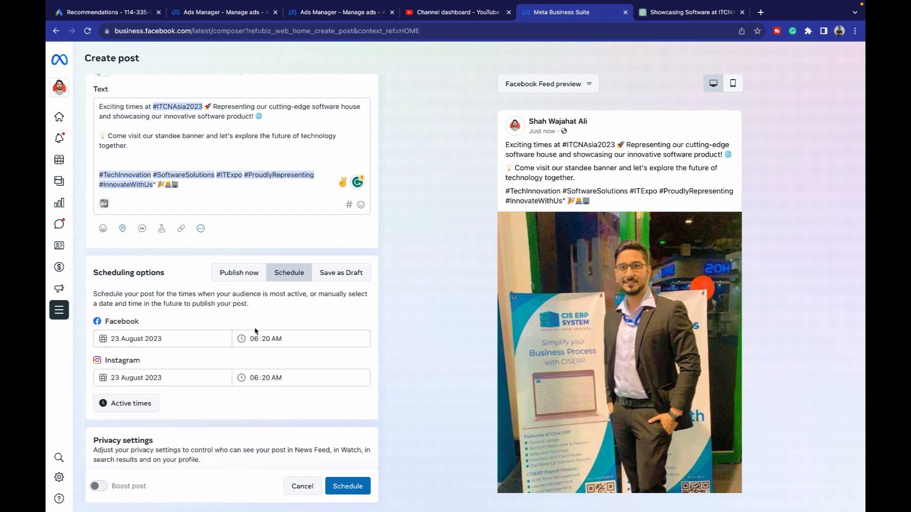
click(253, 340)
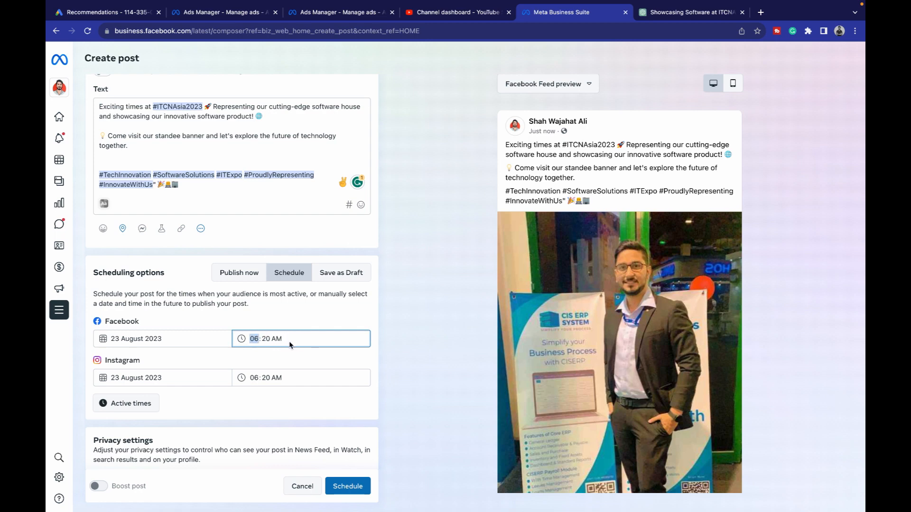
click(270, 341)
click(254, 339)
click(279, 340)
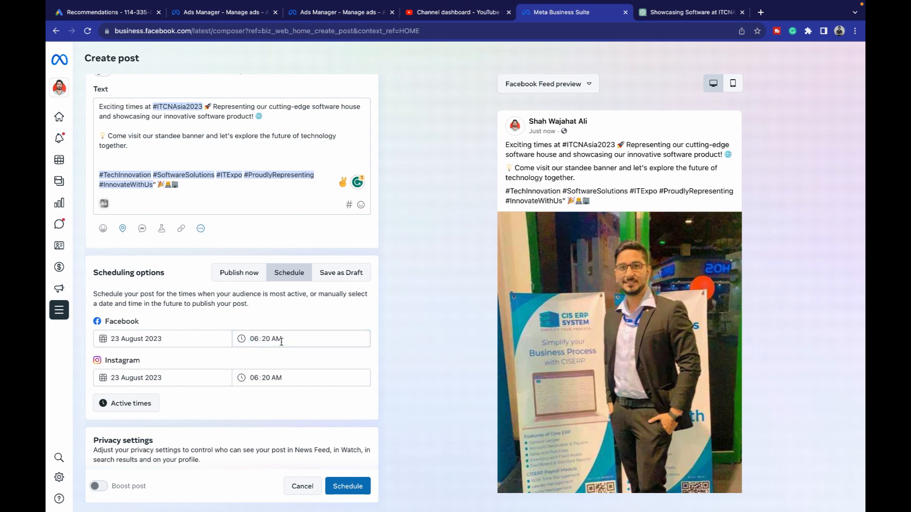
text(p)
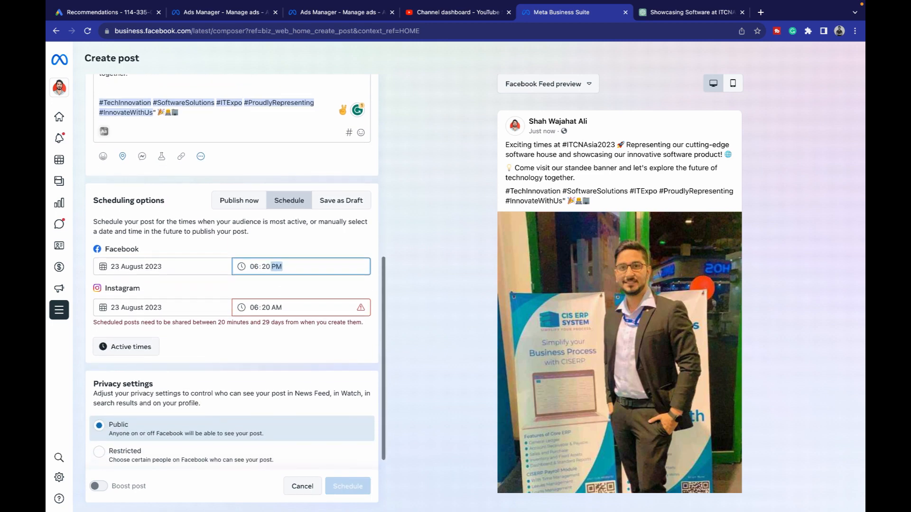
click(255, 281)
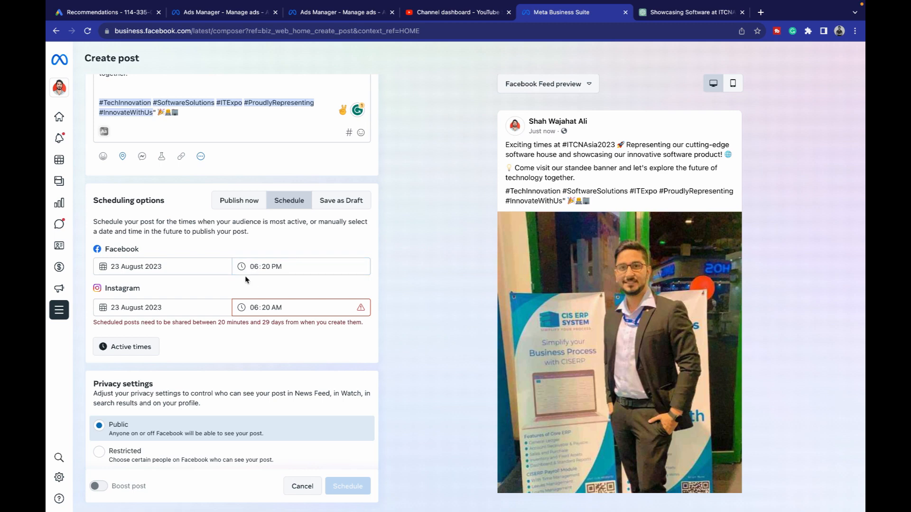
click(138, 266)
click(170, 362)
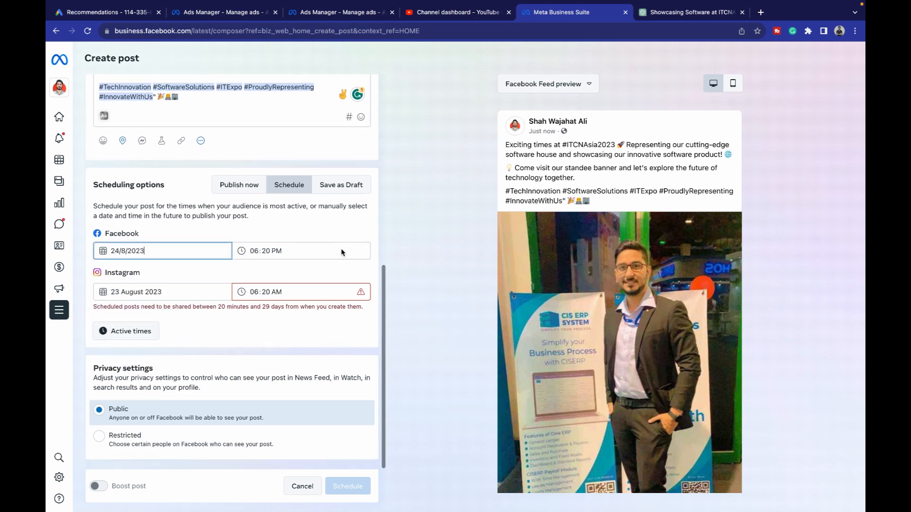
- Set the Instagram publish date to 24 August 2023 at 06:20 PM
click(273, 251)
click(167, 290)
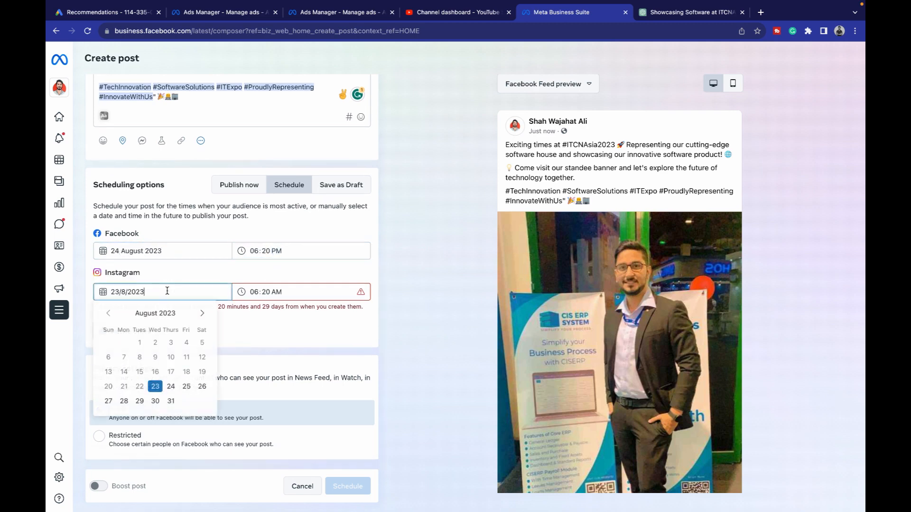
click(171, 386)
click(277, 306)
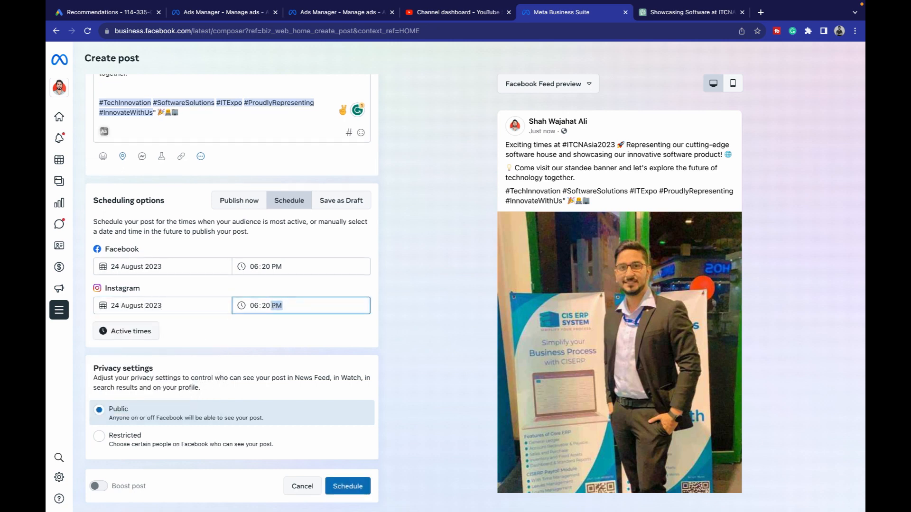
click(280, 331)
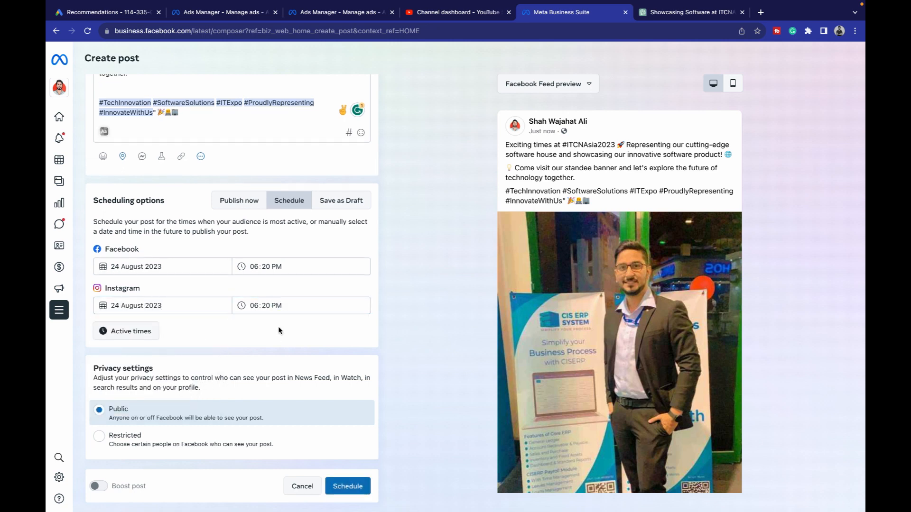
- Review the audience active times without changes and schedule the post
click(149, 329)
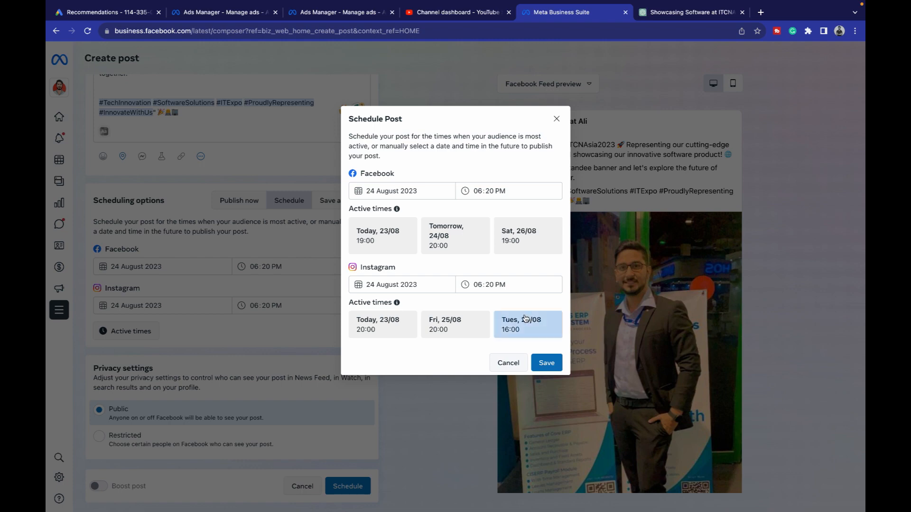
click(556, 119)
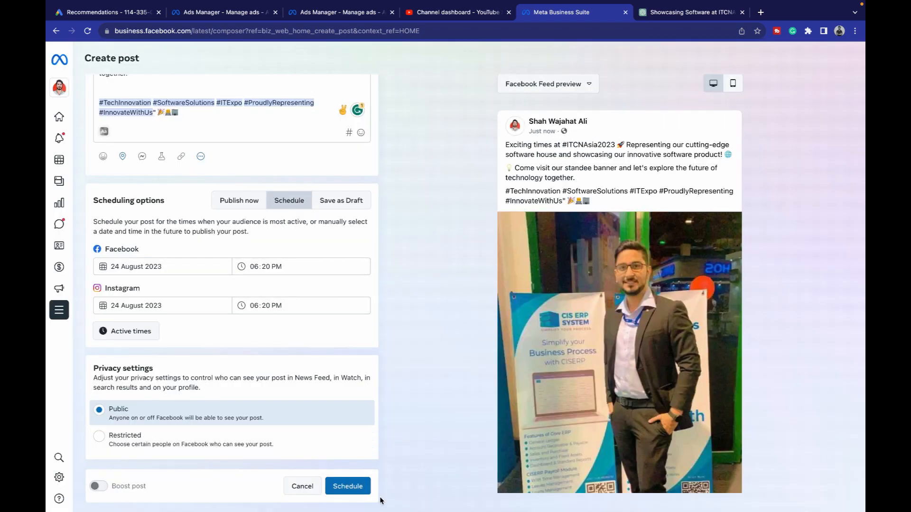
click(363, 486)
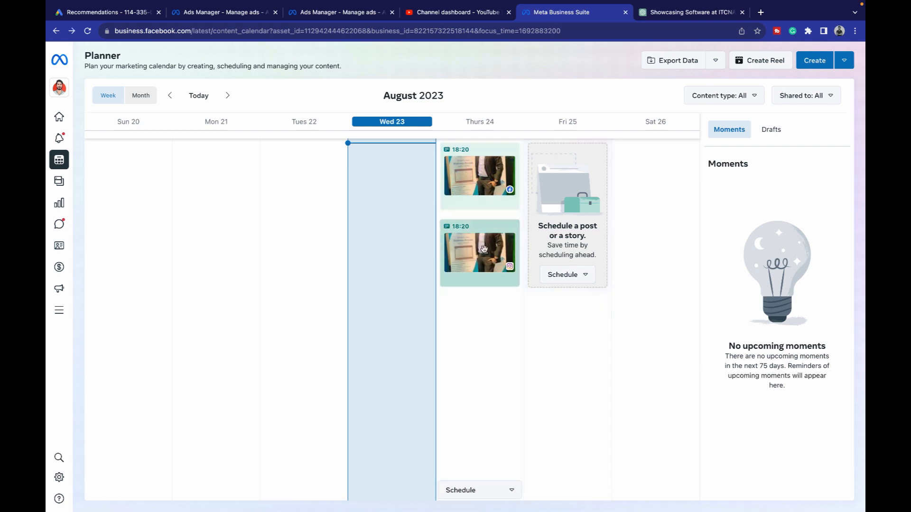
click(489, 196)
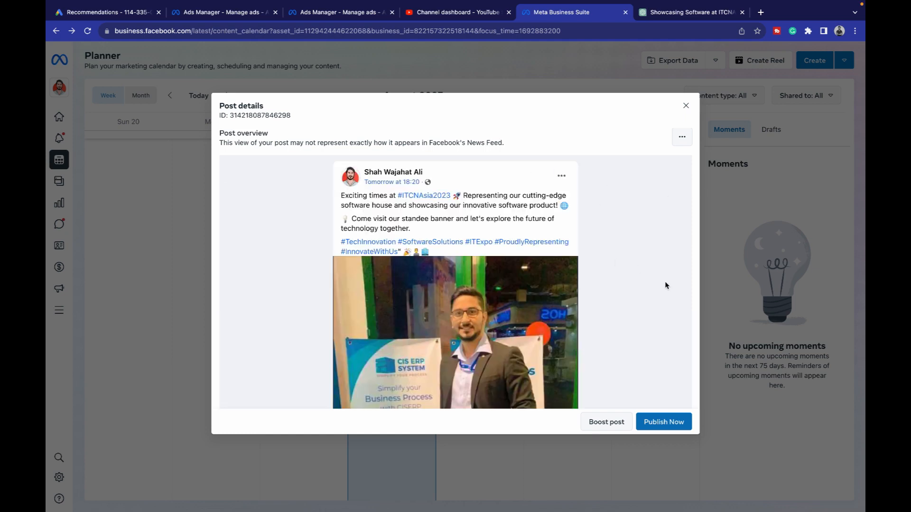
click(681, 137)
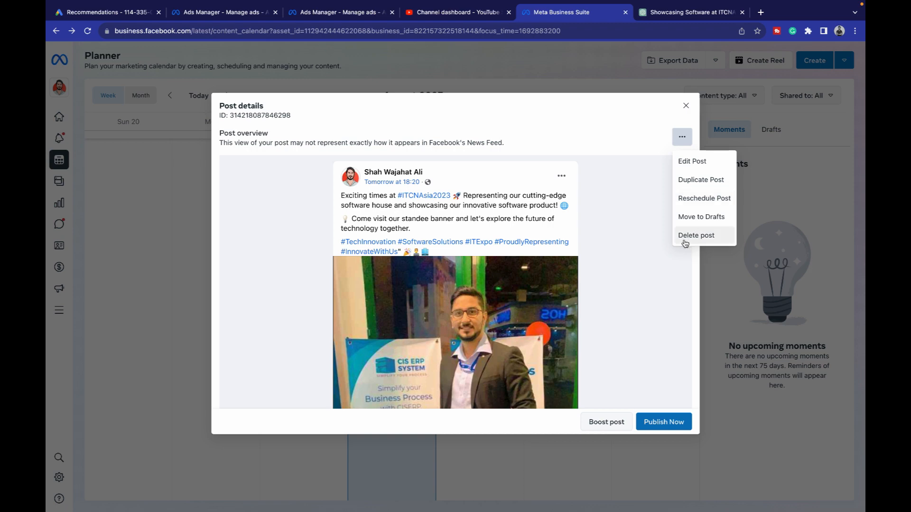
click(688, 106)
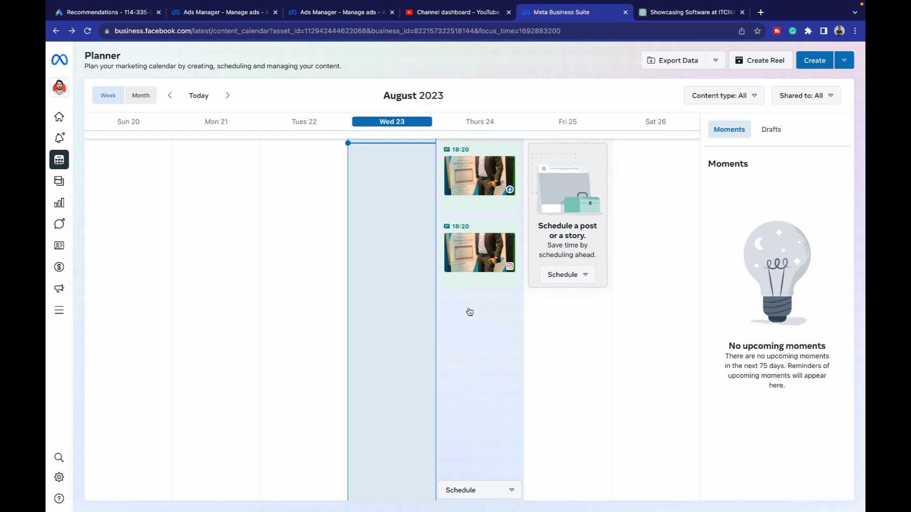
mouse_move(62, 90)
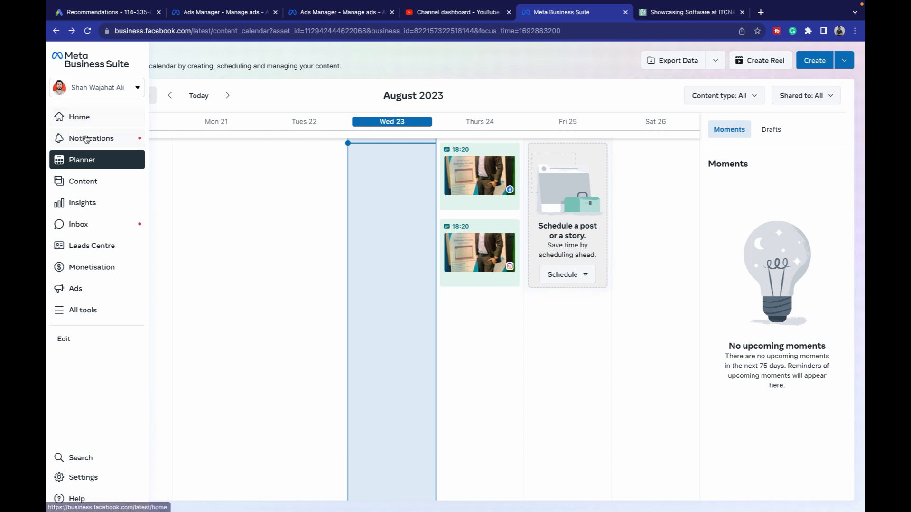
- Open the Inbox filtered to Messenger conversations and show the saved replies intro
click(91, 219)
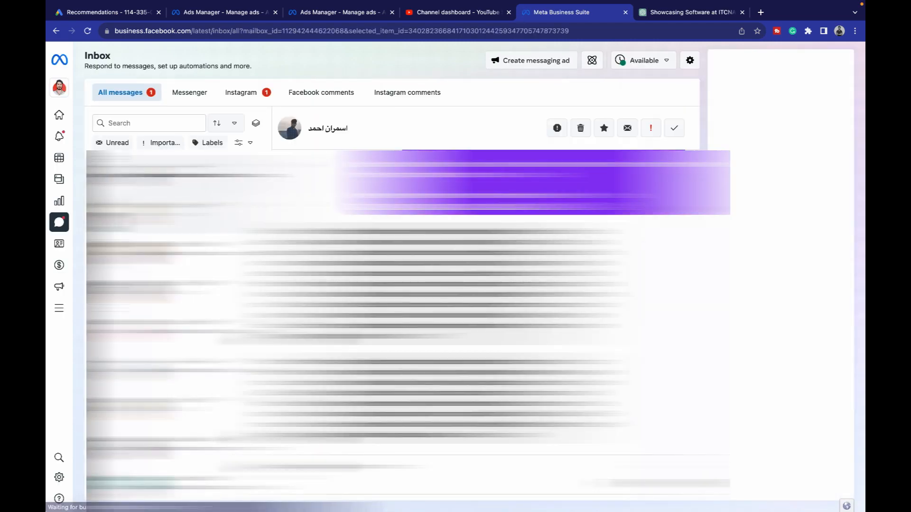
click(190, 93)
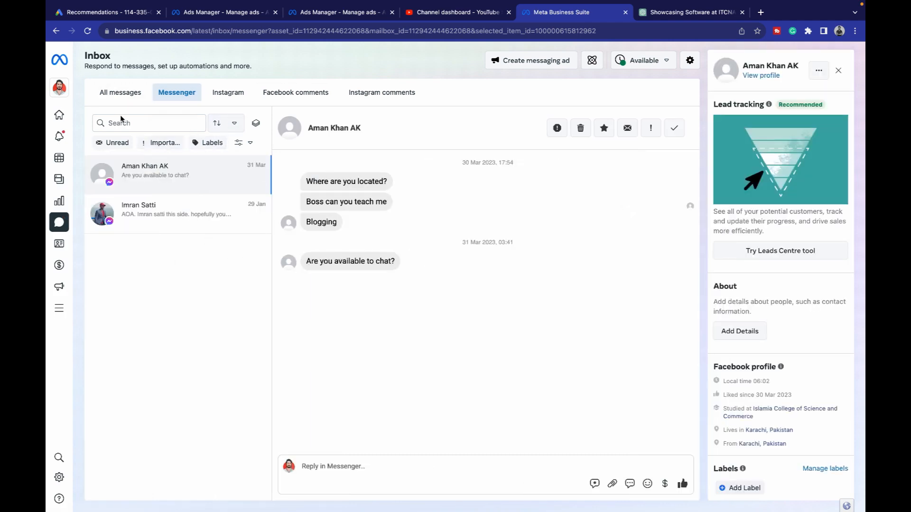
click(136, 92)
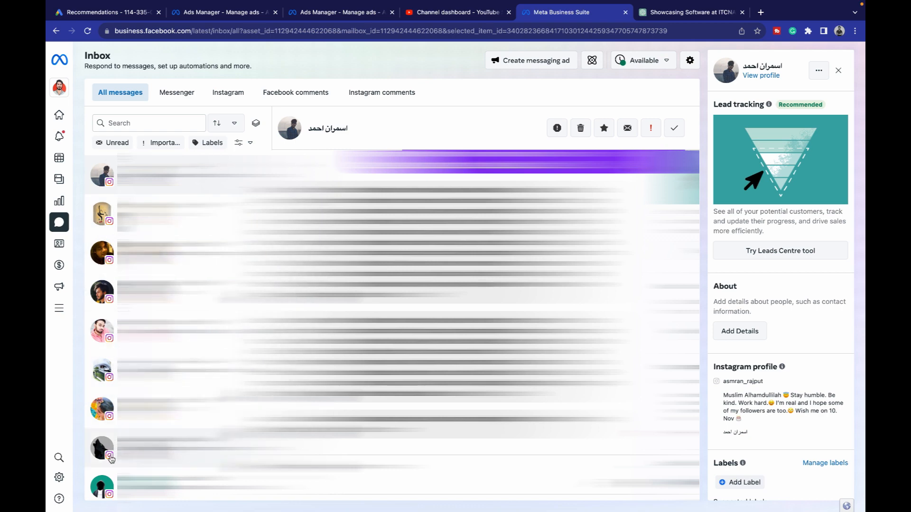
scroll(142, 332, down, 10)
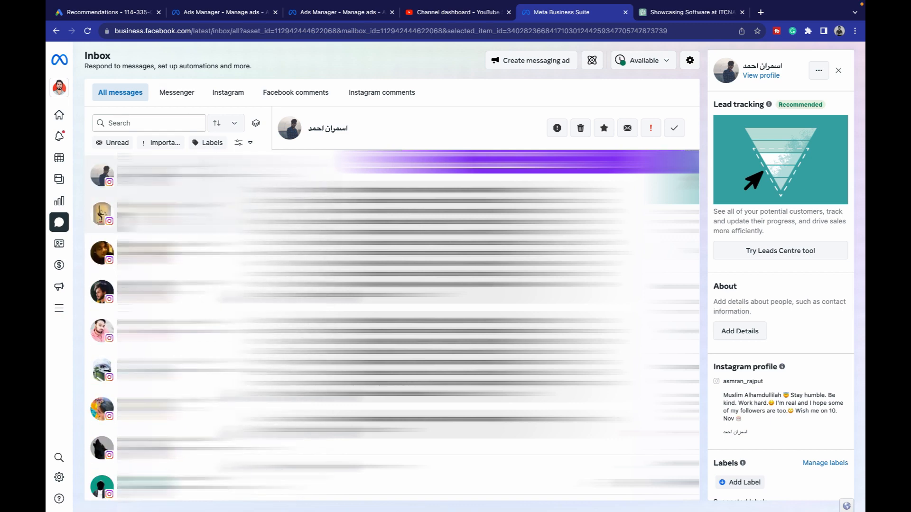
click(186, 91)
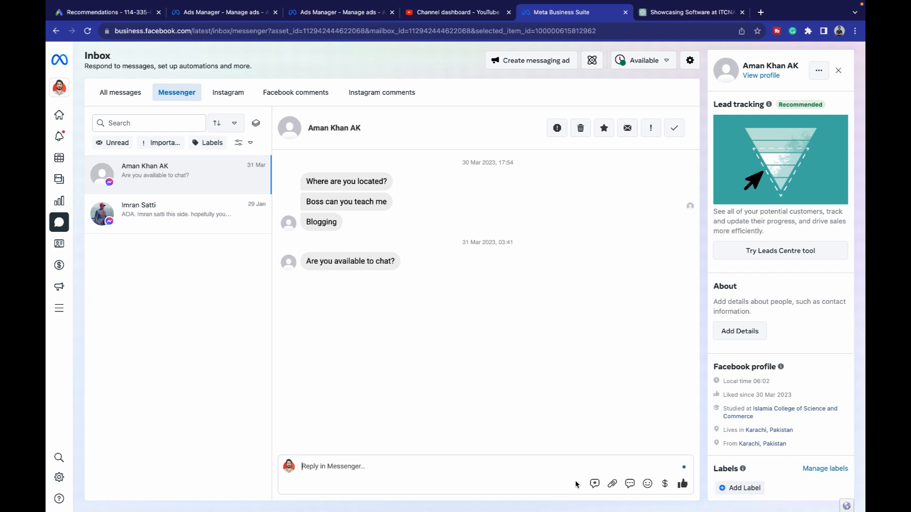
click(629, 484)
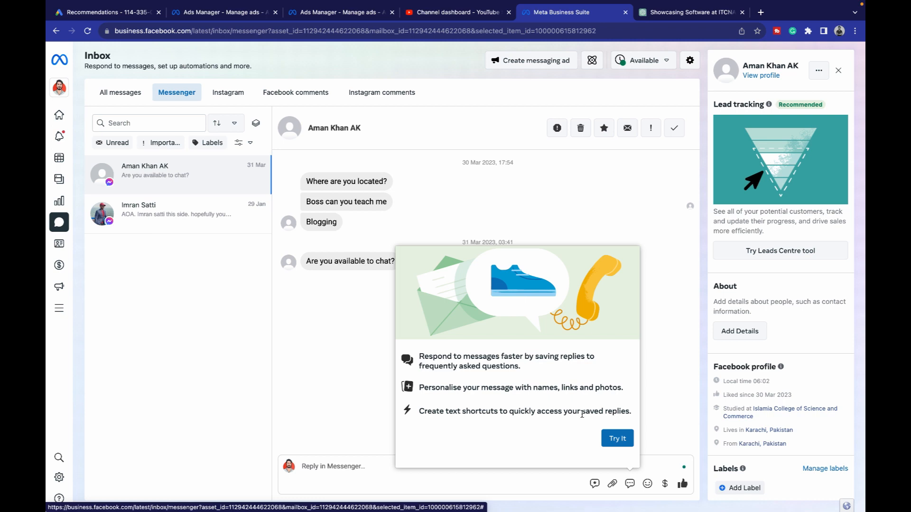
- Start a new saved reply with shortcut 'How much do you charge for 1 hour'
click(616, 439)
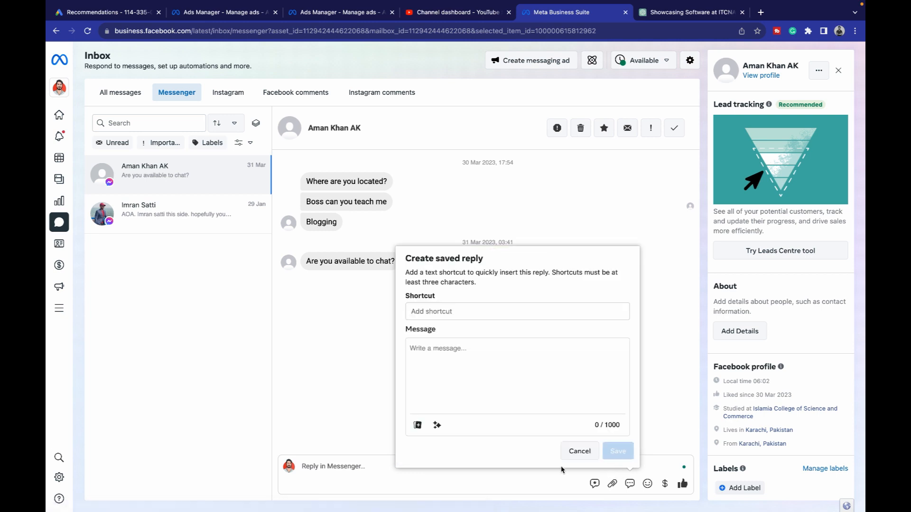
click(522, 312)
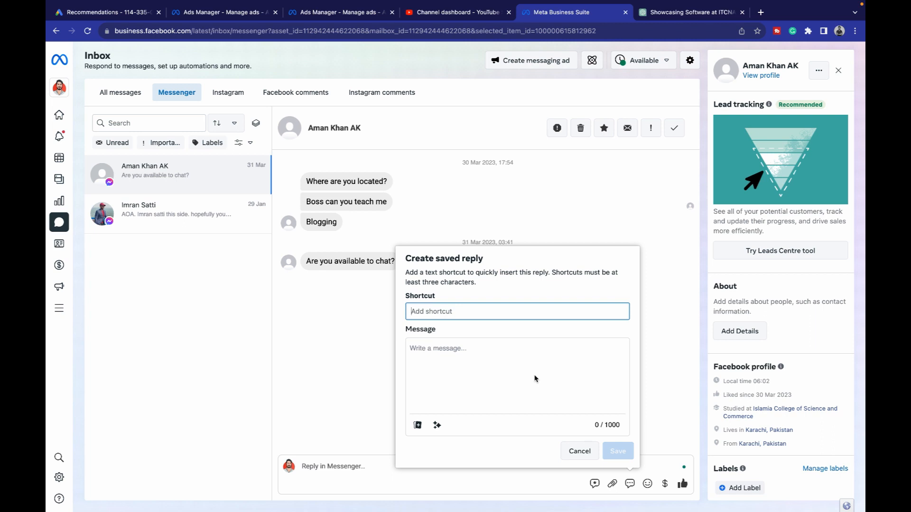
text(A)
key(BackSpace)
text(How much do you charge for 1 hour session?)
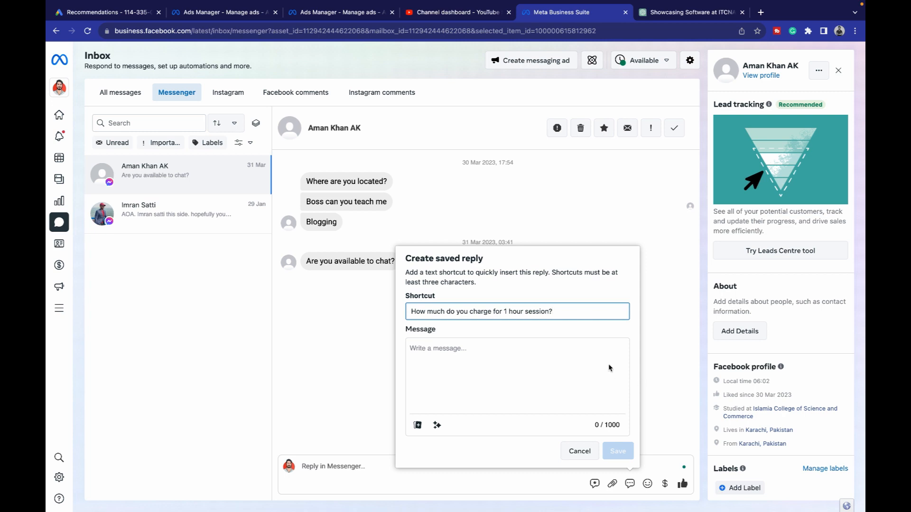
- Write the $20 per hour message with Sun 10 a.m to 3 P.M. booking times, fix 'hours', and save
click(577, 349)
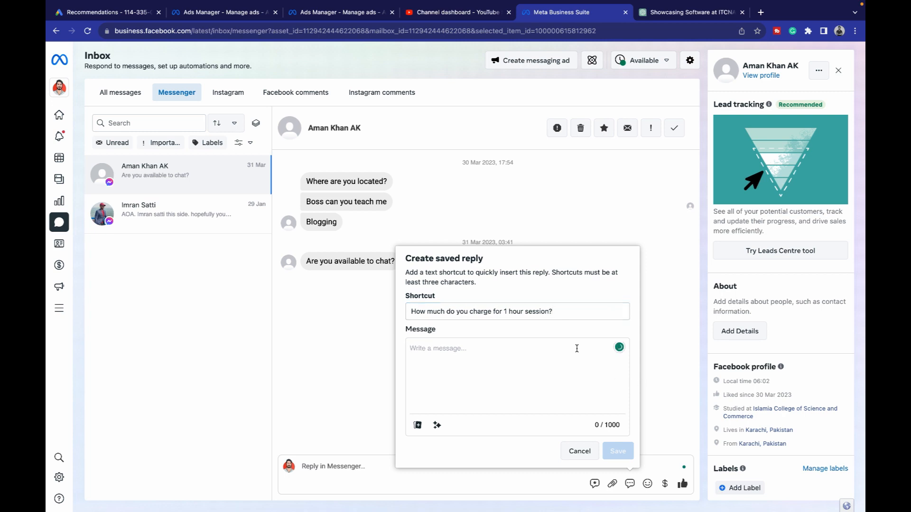
text(I charge )
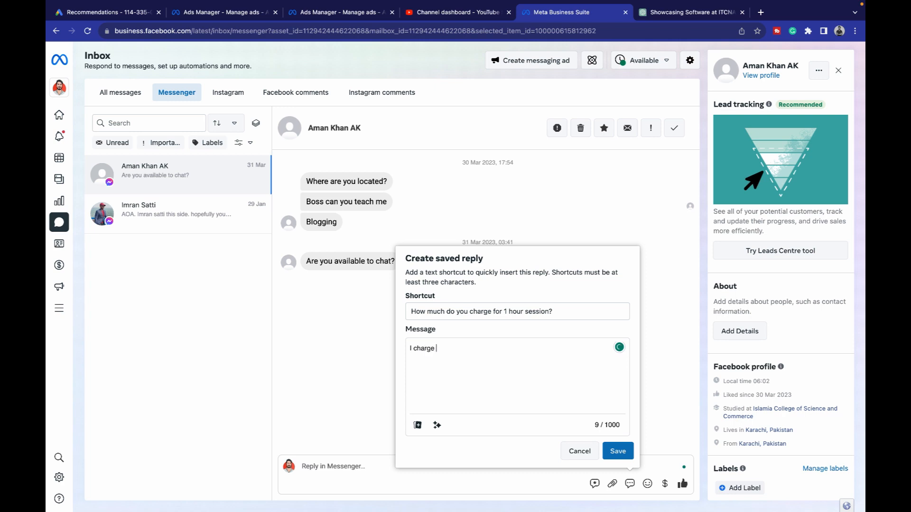
text($20 per hours for consultation service)
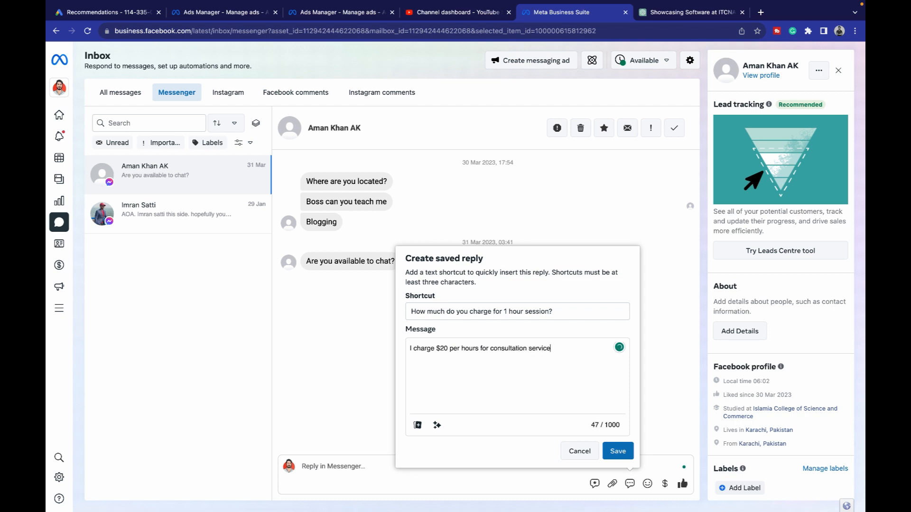
text(You can book a session for weekends)
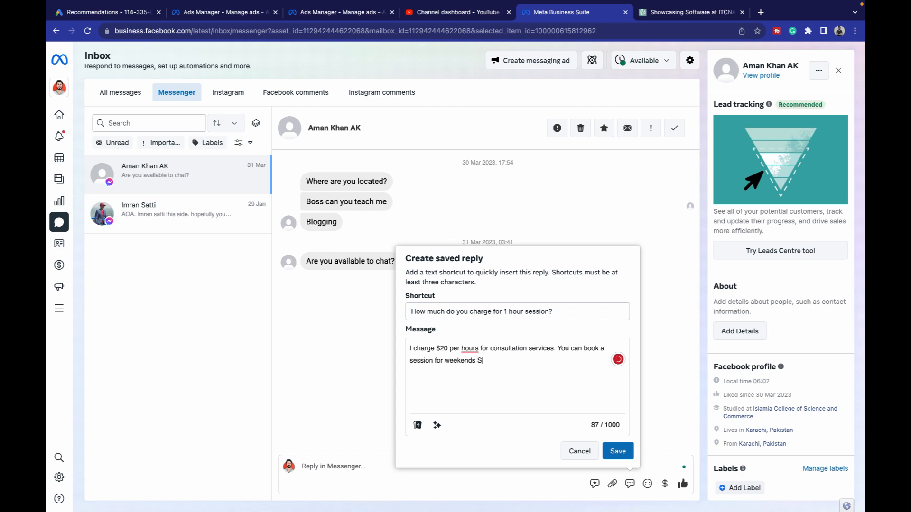
text(Sun 10 a.m to 3 P.M.)
click(469, 349)
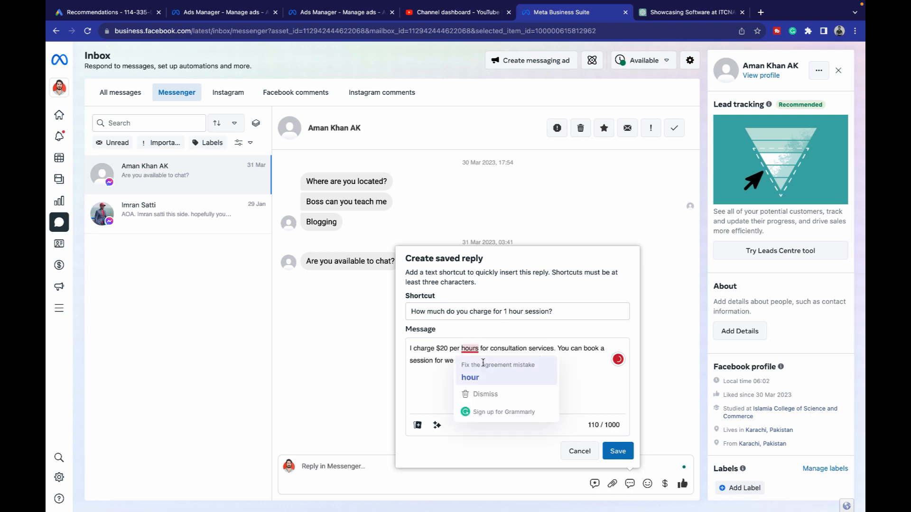
click(480, 364)
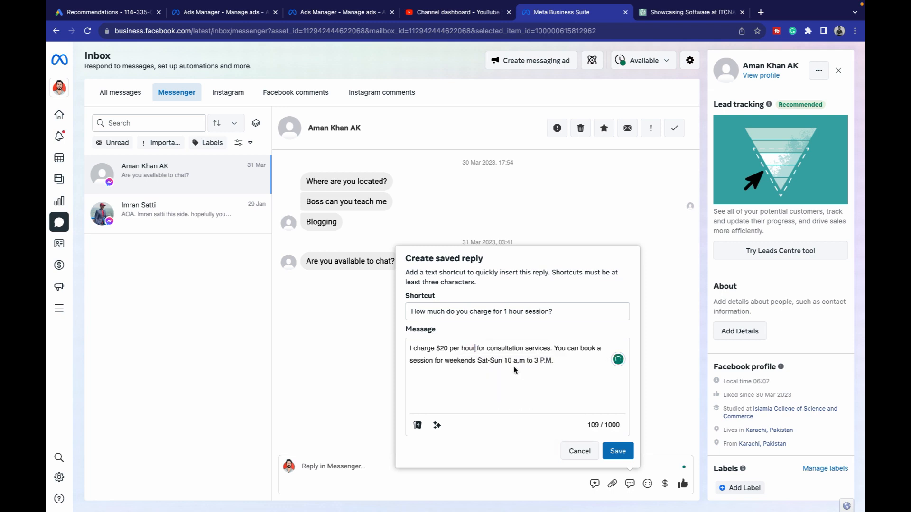
click(617, 451)
click(343, 410)
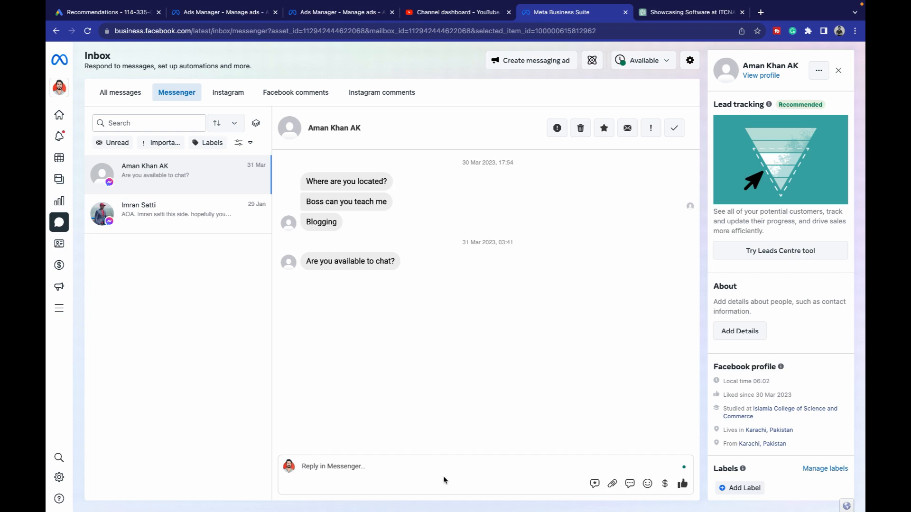
click(629, 485)
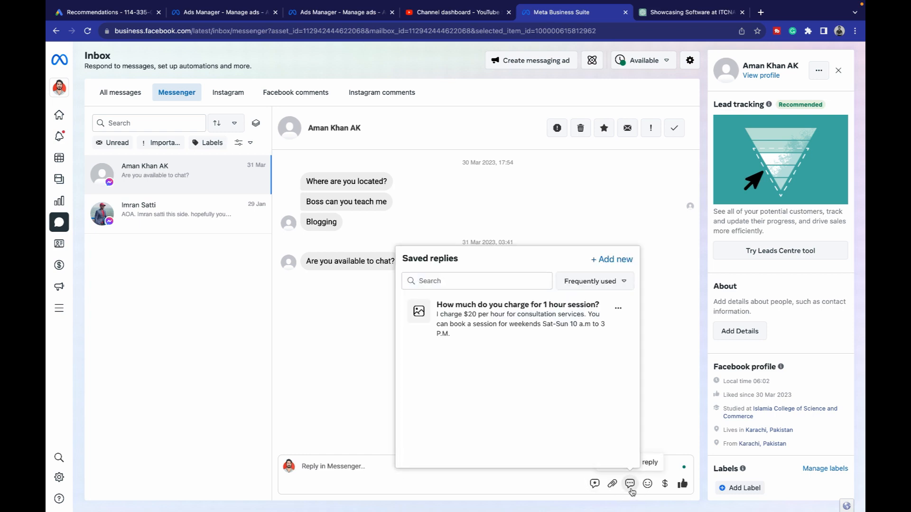
click(505, 320)
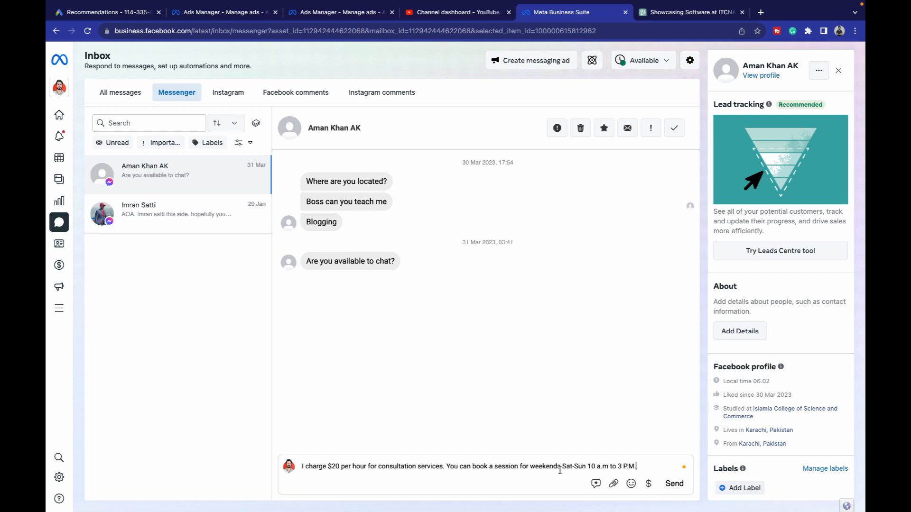
click(561, 467)
key(ctrl+a)
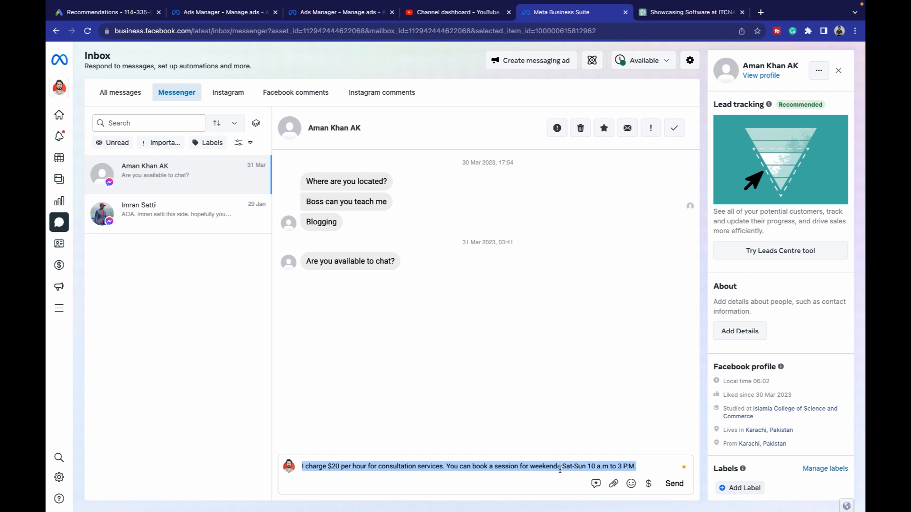
key(ctrl+x)
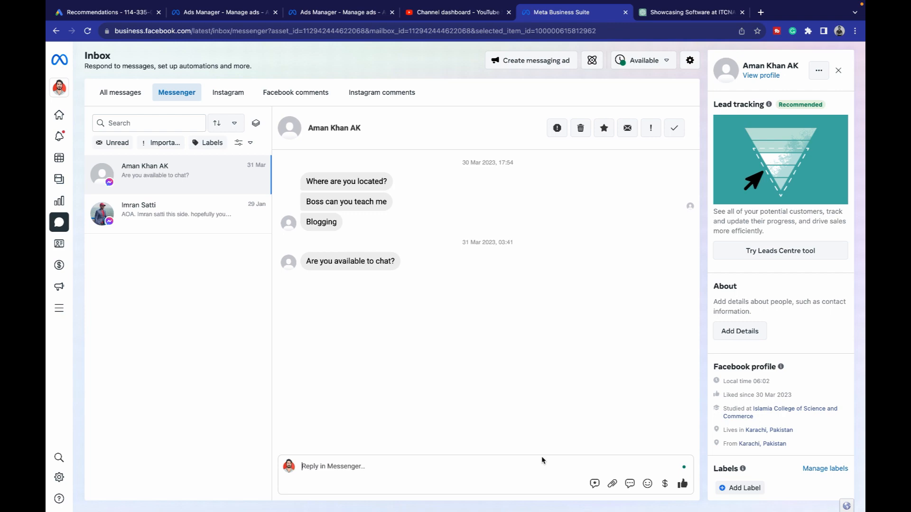
click(612, 484)
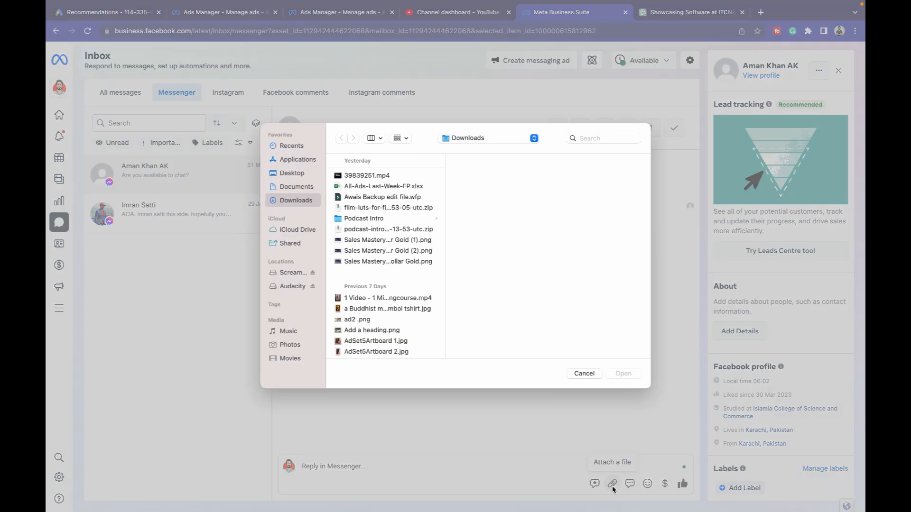
click(583, 373)
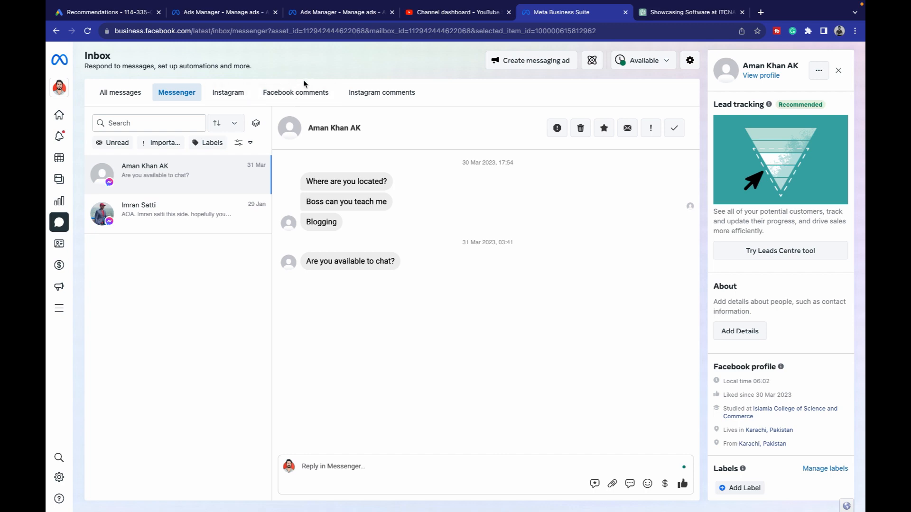
- Browse Facebook and Instagram comments, then return to the Facebook comments on the lion reel
click(313, 97)
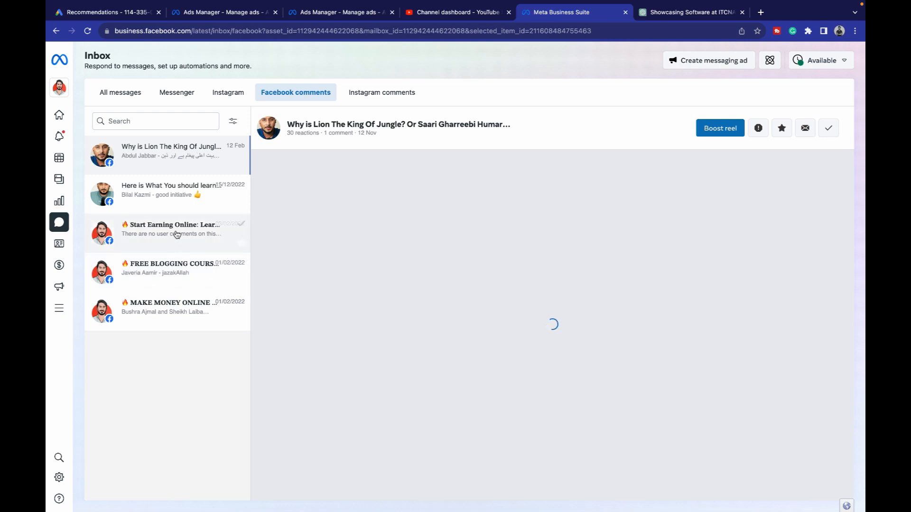
click(177, 248)
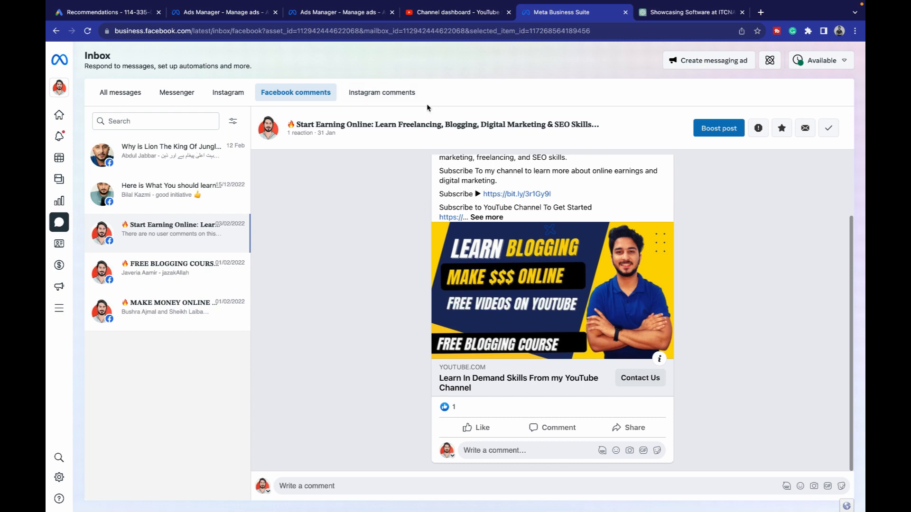
click(404, 92)
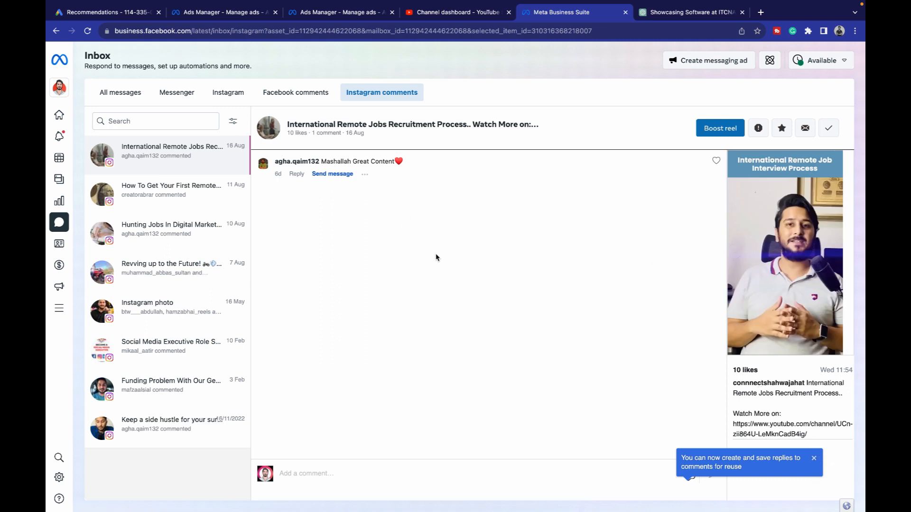
click(298, 174)
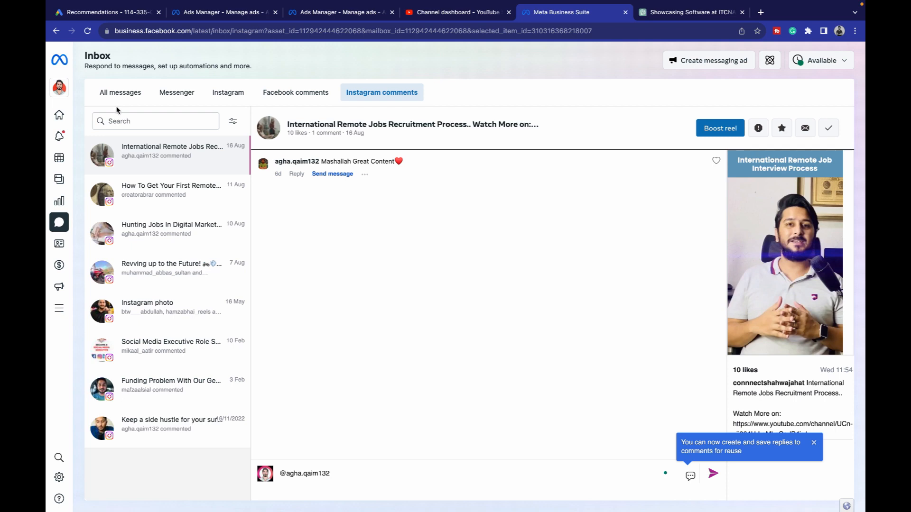
click(321, 93)
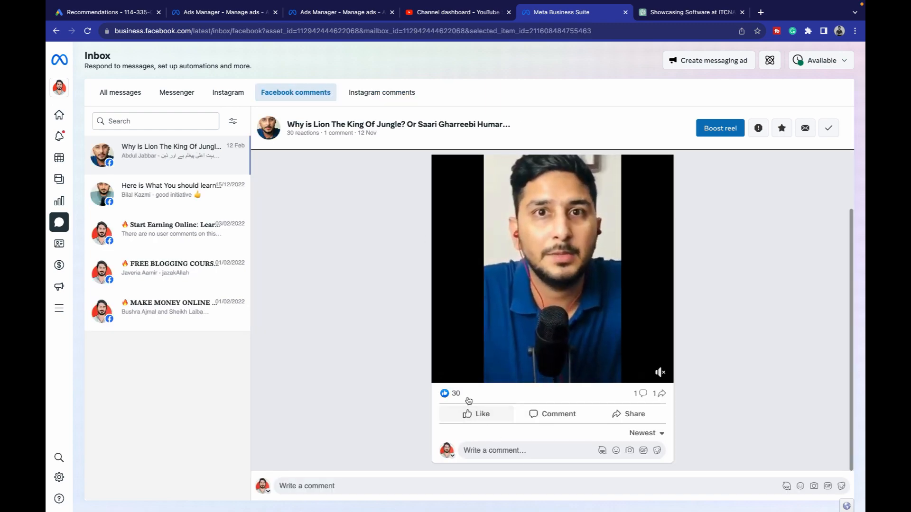
- Open the lion reel's 30 reactions list, scroll through the names, and close it
click(460, 395)
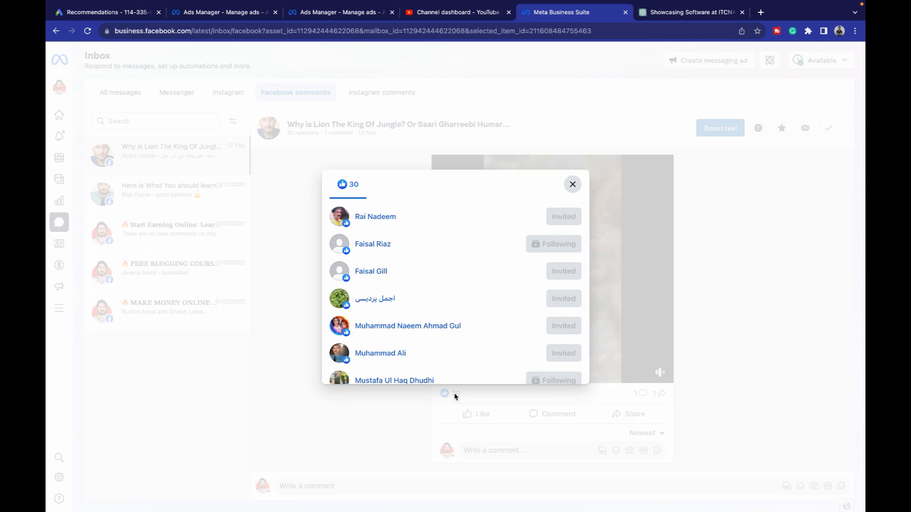
click(572, 184)
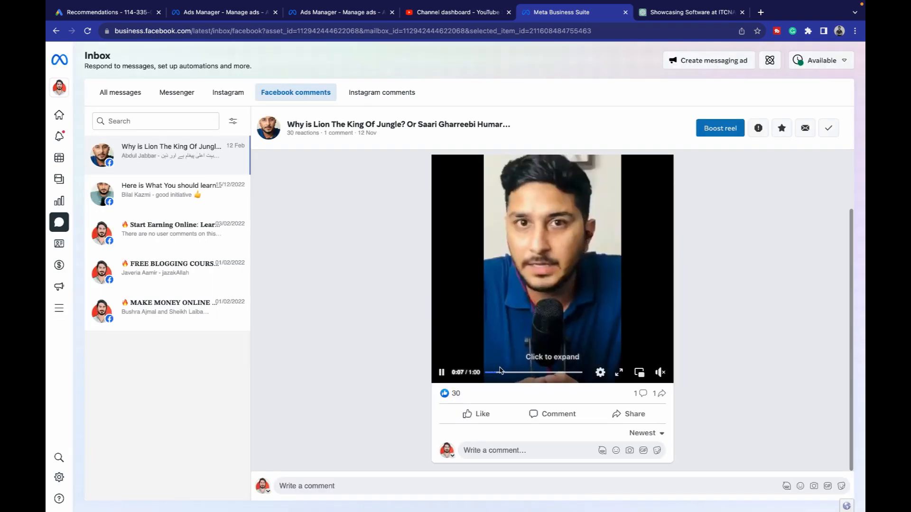
mouse_move(457, 395)
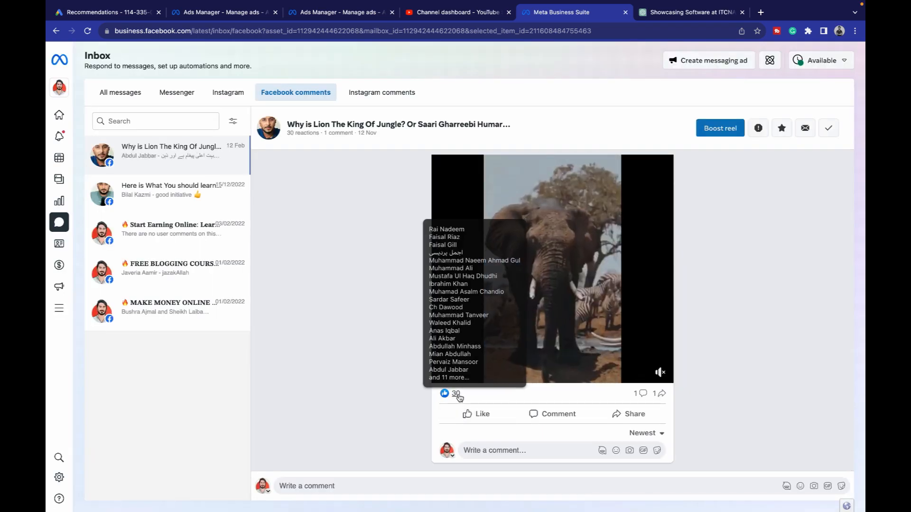
click(456, 395)
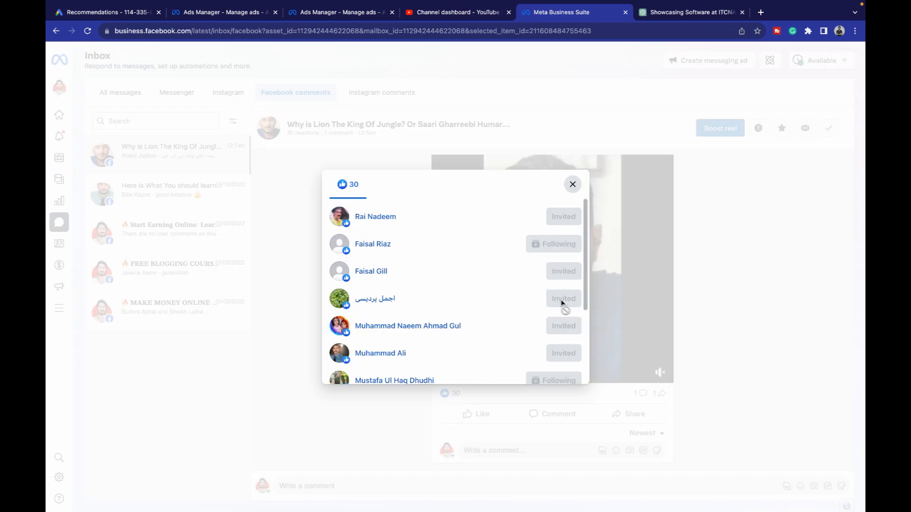
scroll(558, 318, down, 3)
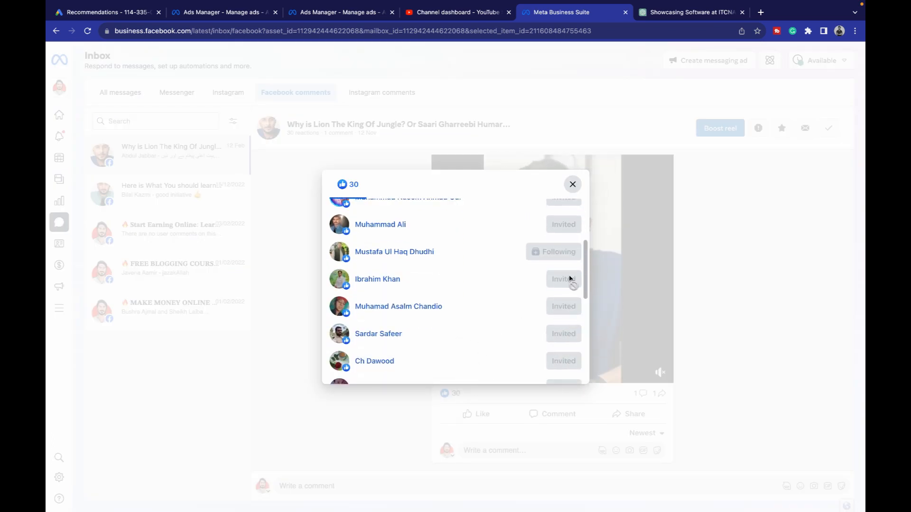
scroll(568, 278, down, 6)
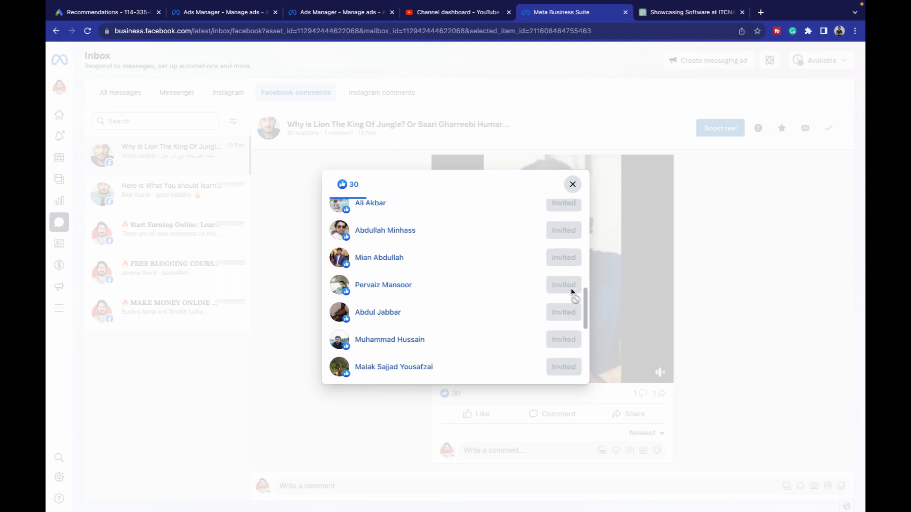
click(571, 185)
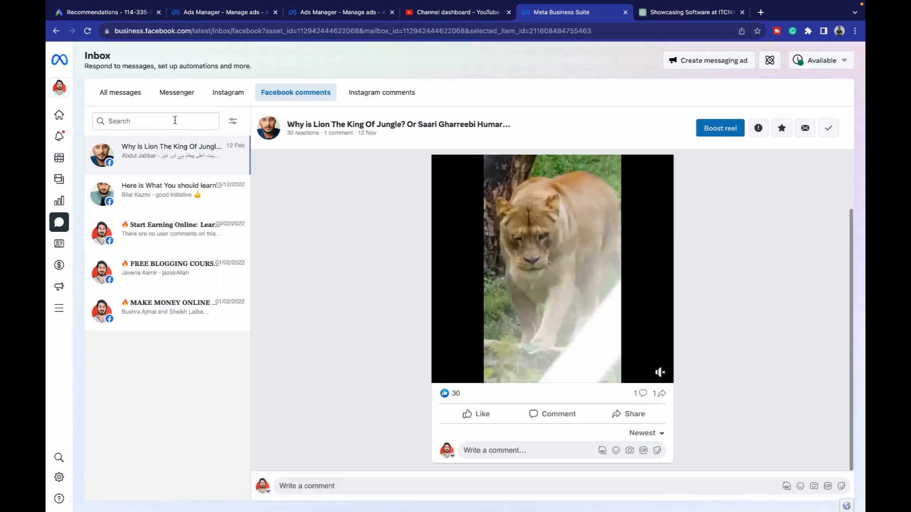
click(450, 393)
scroll(555, 332, down, 3)
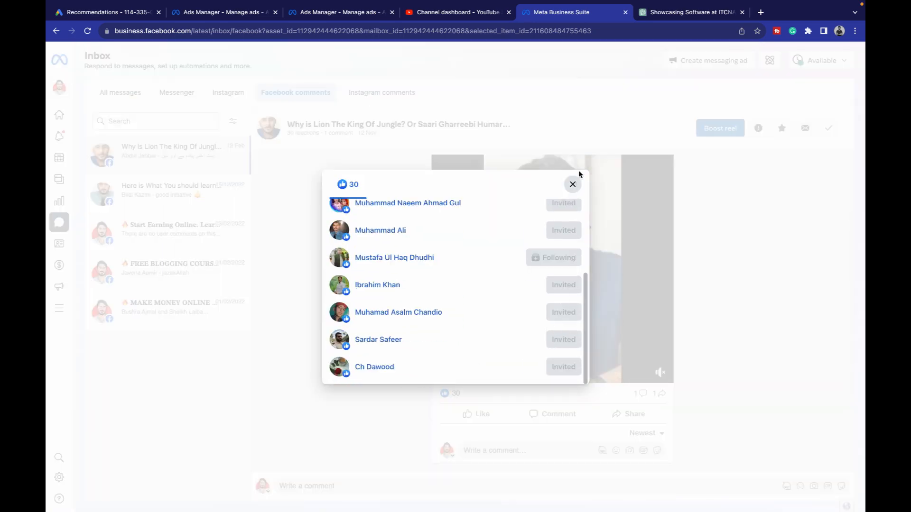
click(573, 184)
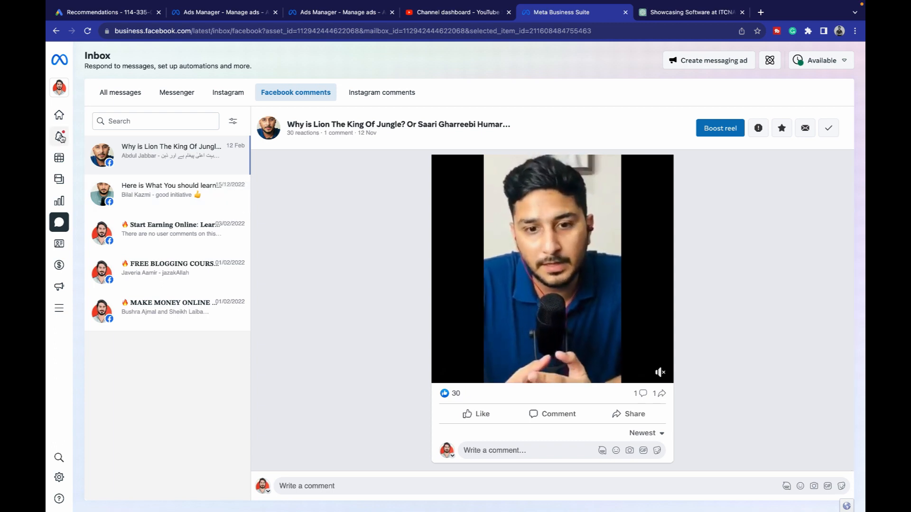
- Check notifications, then open All tools listing Engage audience, Advertise and Manage sections
mouse_move(82, 138)
click(82, 137)
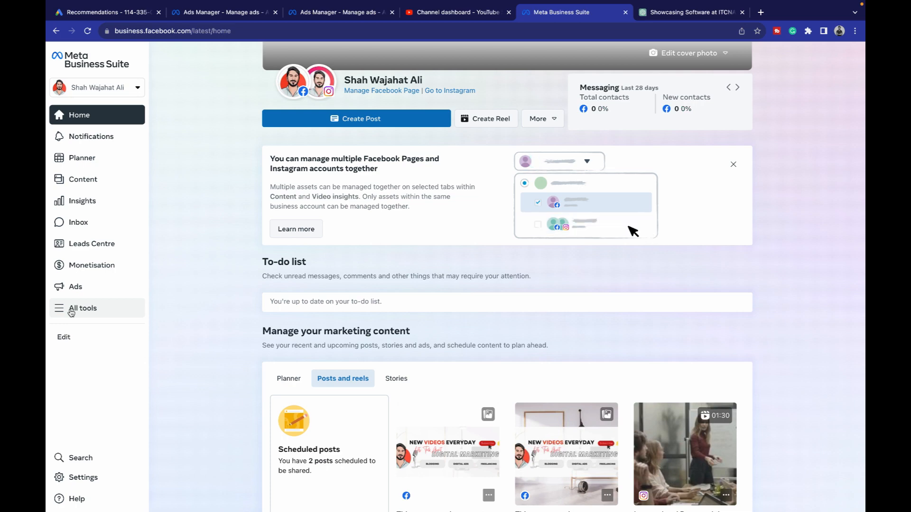
click(71, 311)
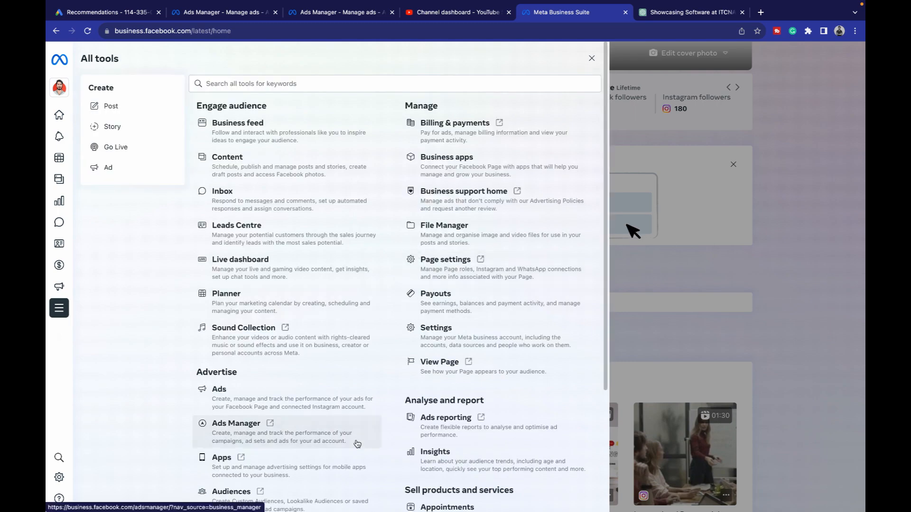
- Download new leads from Untitled form 05/08/2023, 15:42 as a CSV file, then go Home
scroll(356, 443, down, 3)
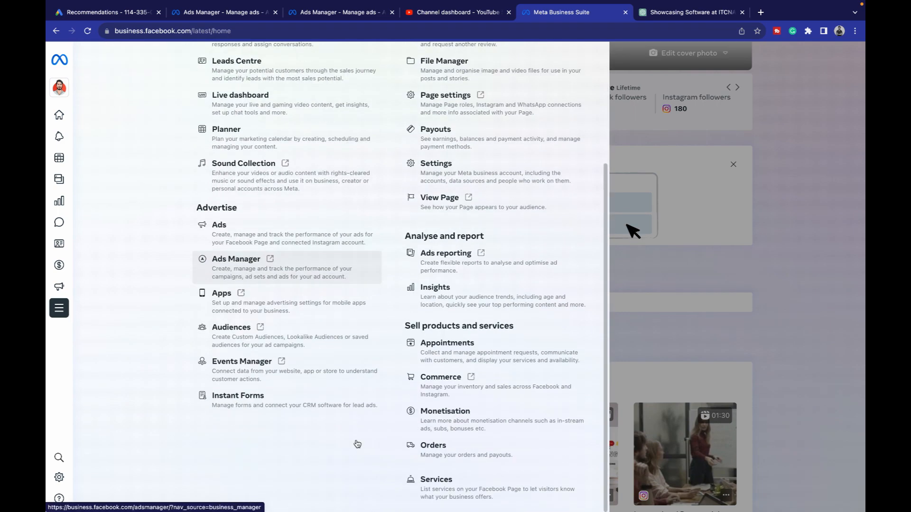
click(240, 401)
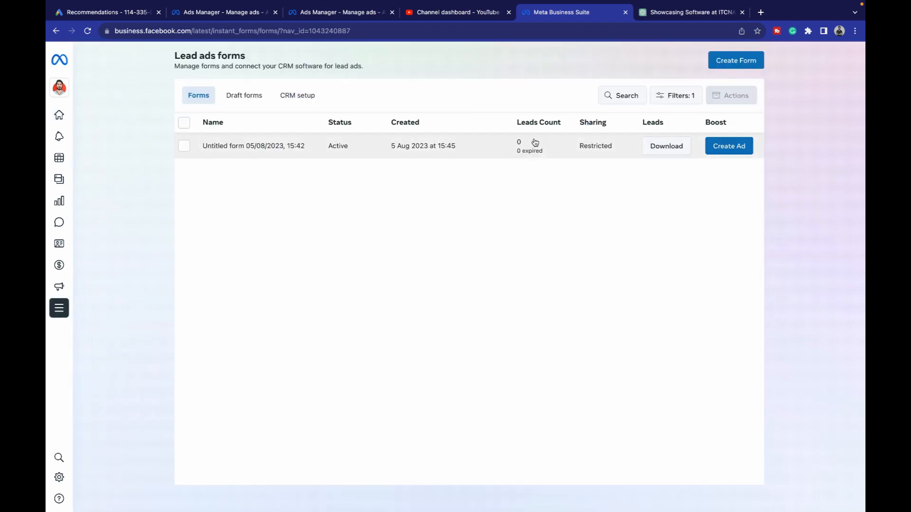
click(683, 148)
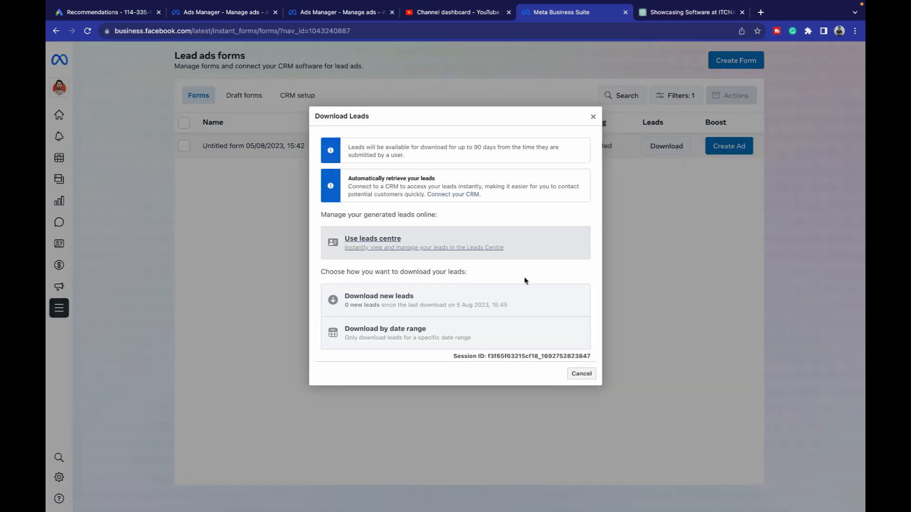
click(421, 309)
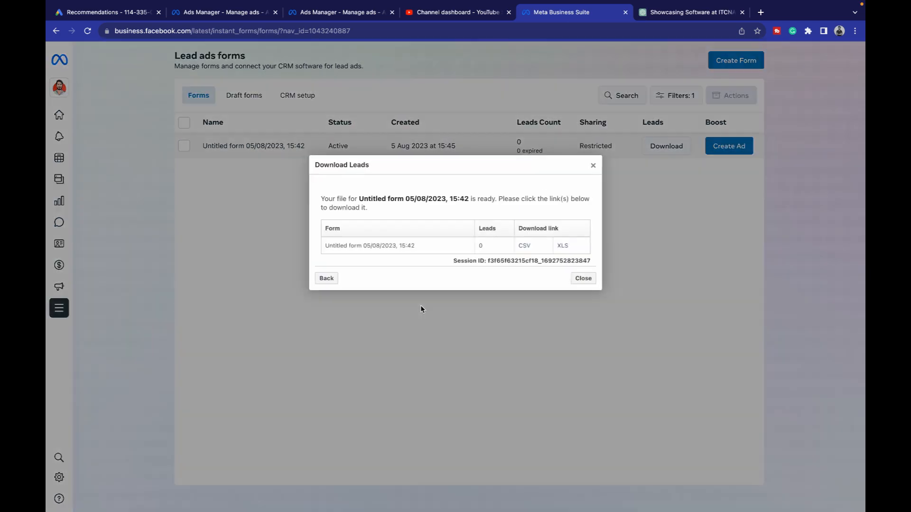
click(525, 246)
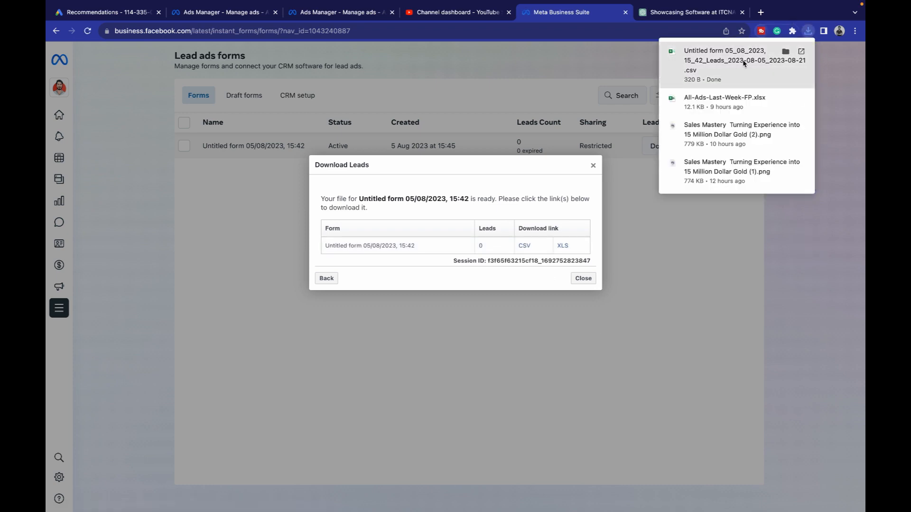
click(237, 223)
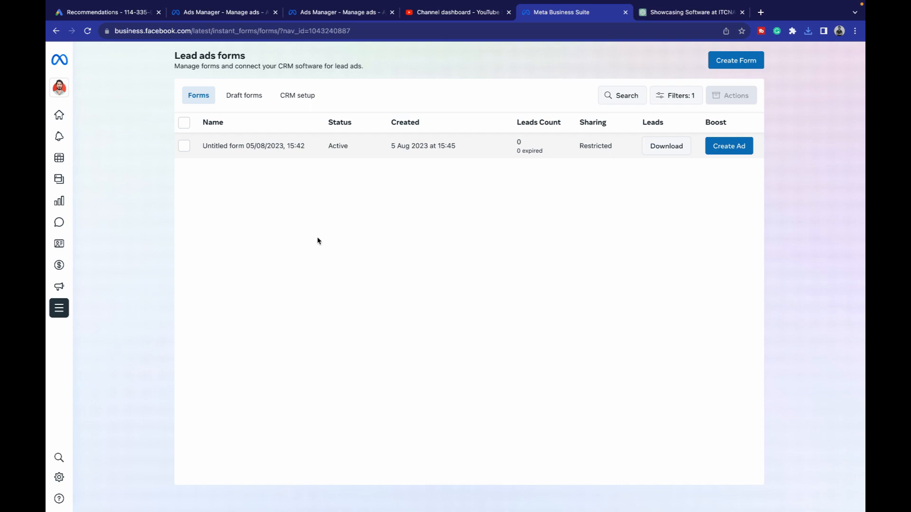
click(65, 114)
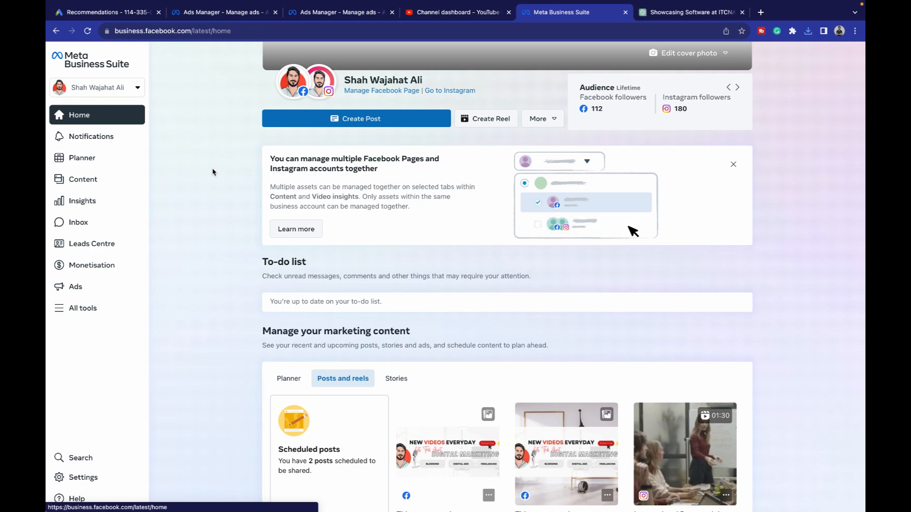
- Open the current business account's settings and show its Business assets list
click(83, 90)
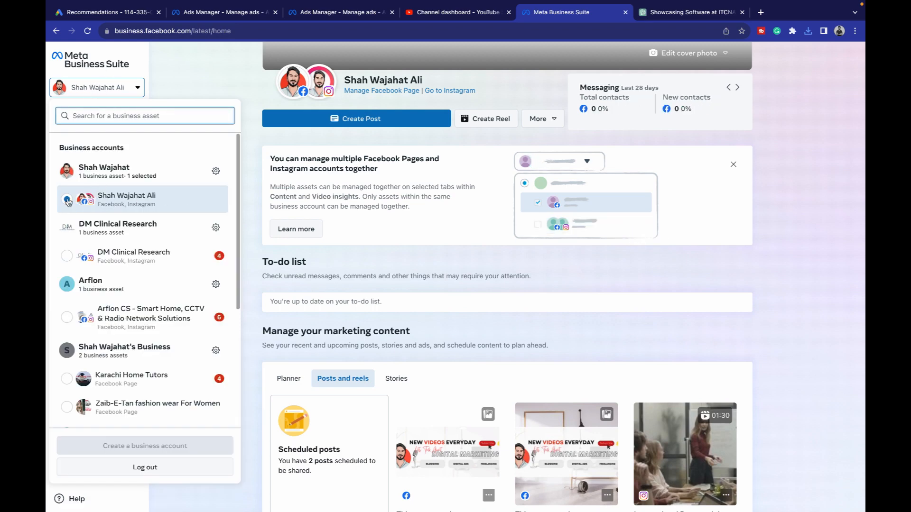
click(219, 175)
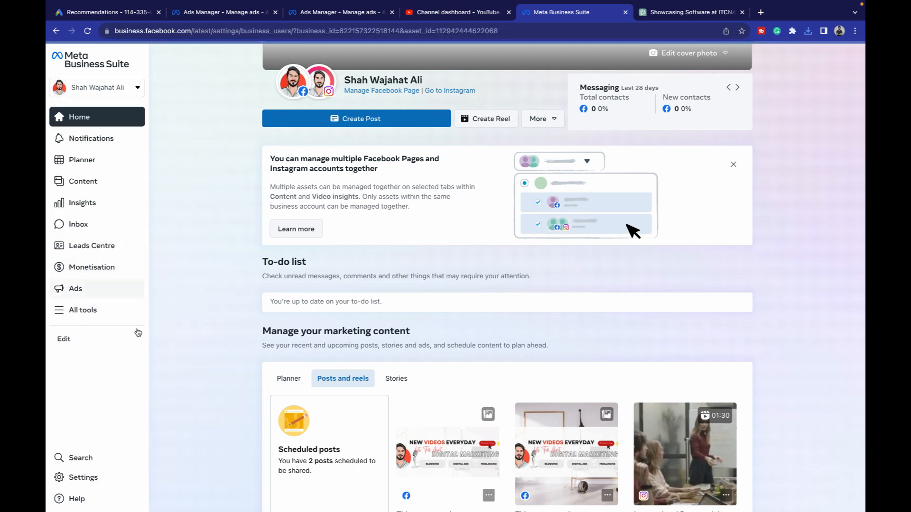
click(74, 483)
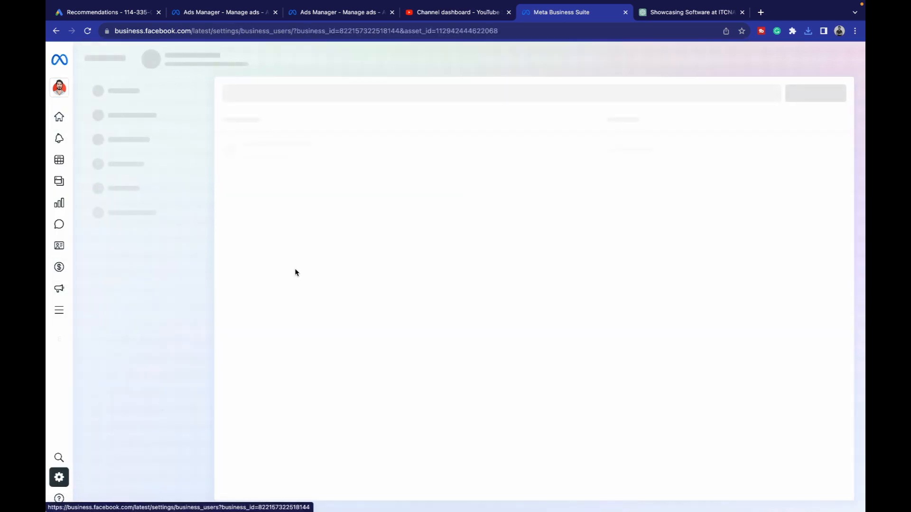
mouse_move(69, 477)
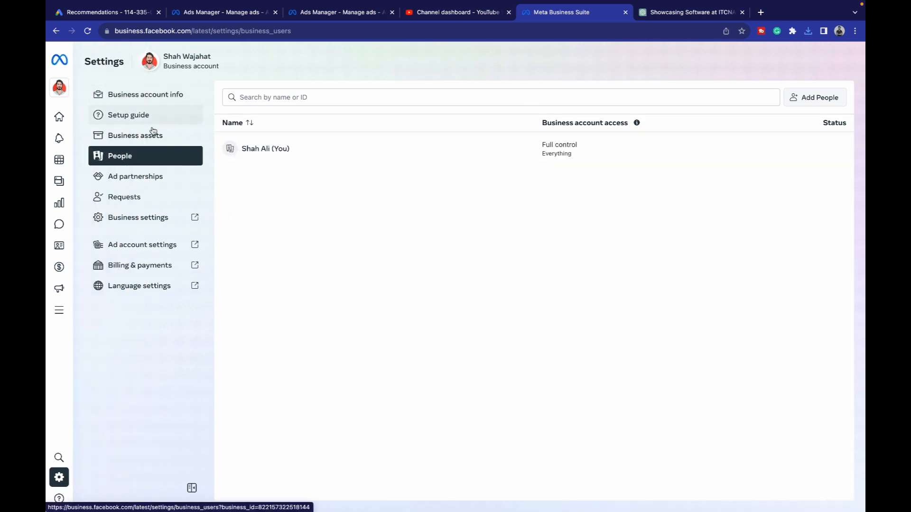
click(179, 134)
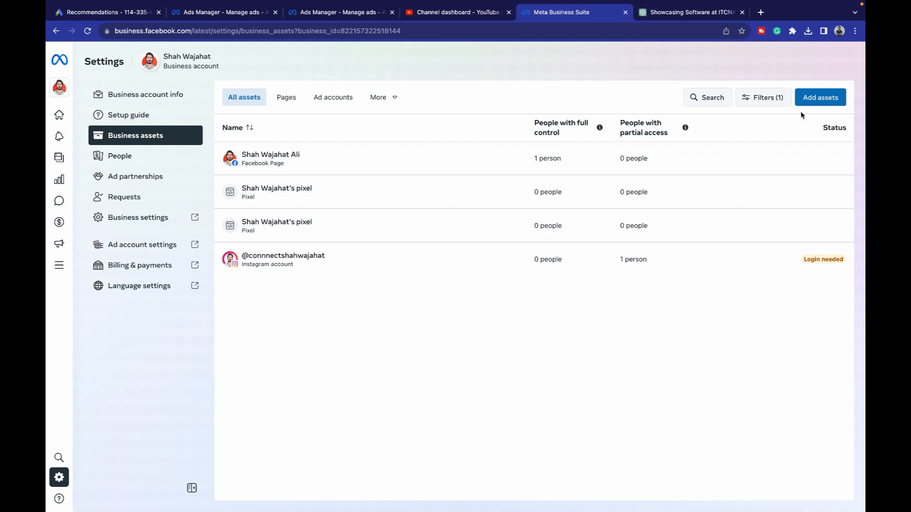
- Review the Create, Claim and Request options for adding a Facebook Page, cancel, then show People
click(809, 100)
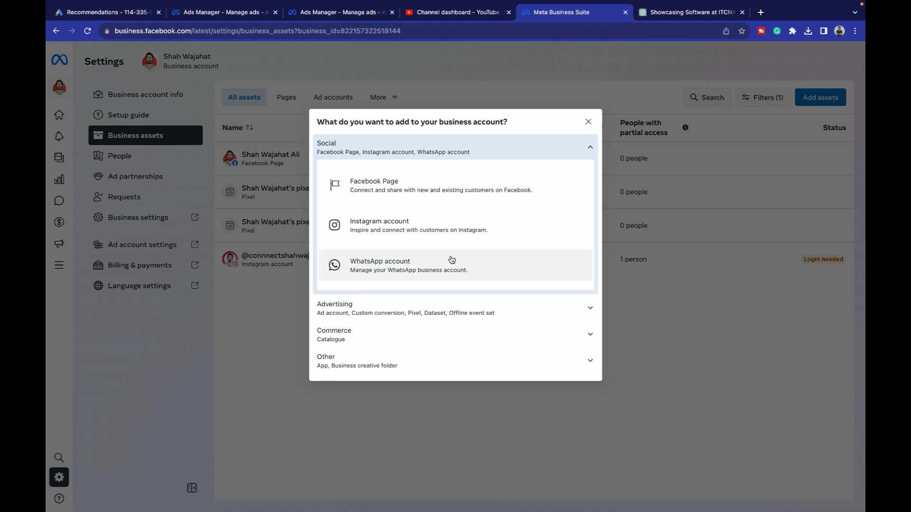
click(511, 189)
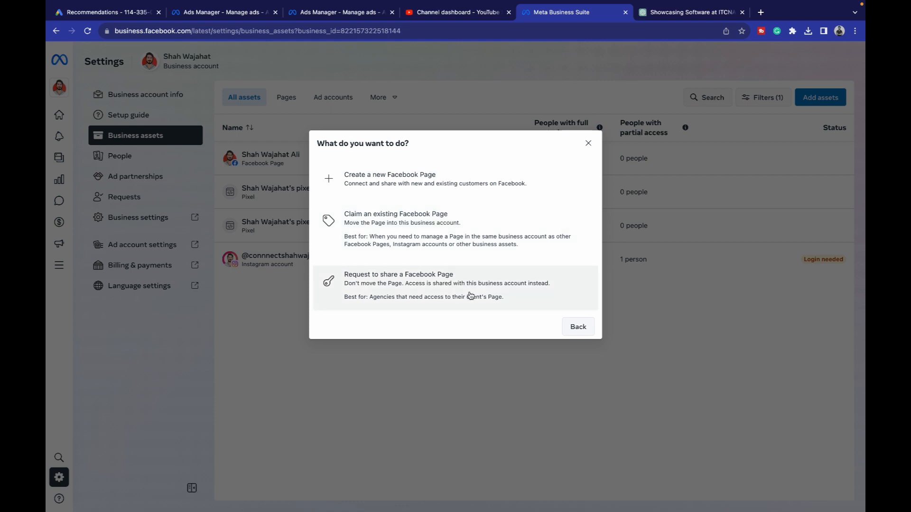
click(589, 143)
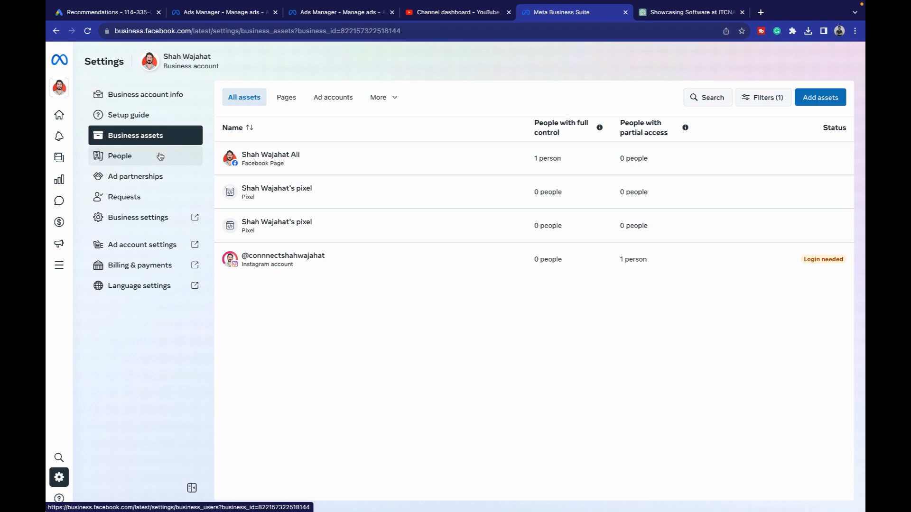
click(126, 157)
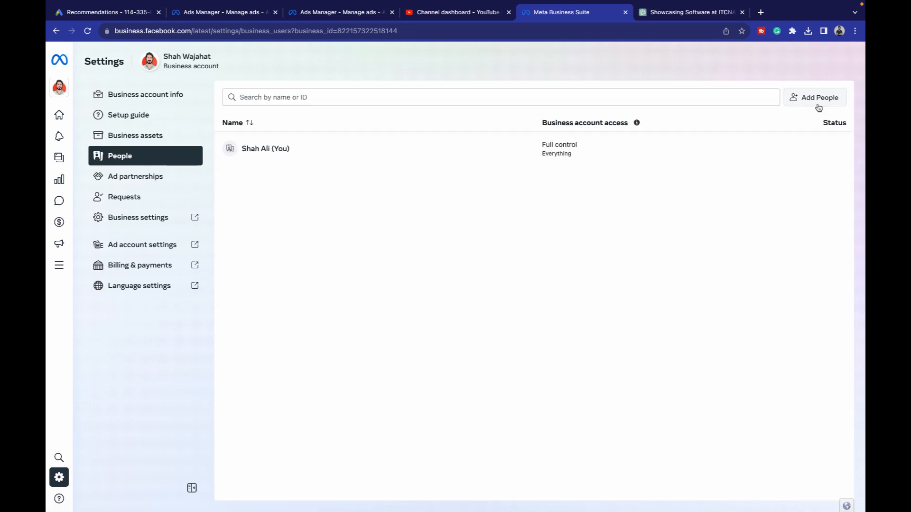
- Start an Add People invitation by entering the invitee's e-mail address and continuing
click(814, 97)
click(528, 176)
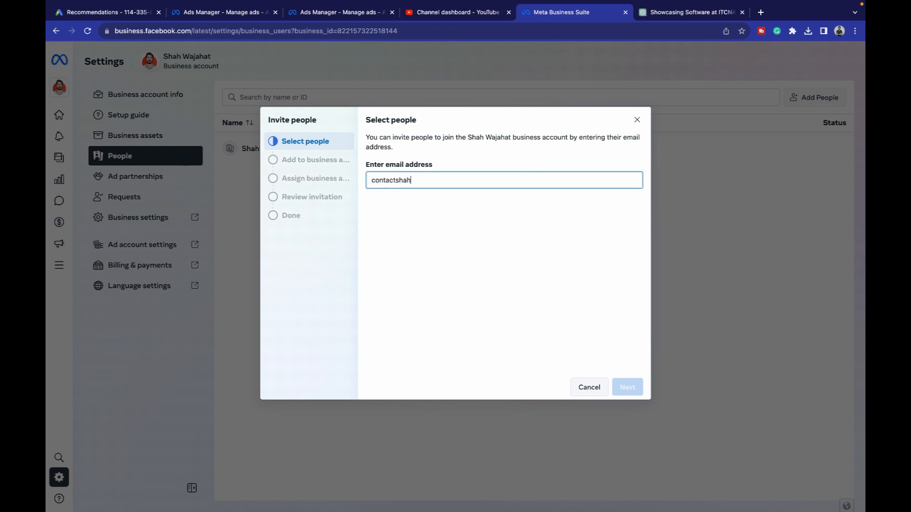
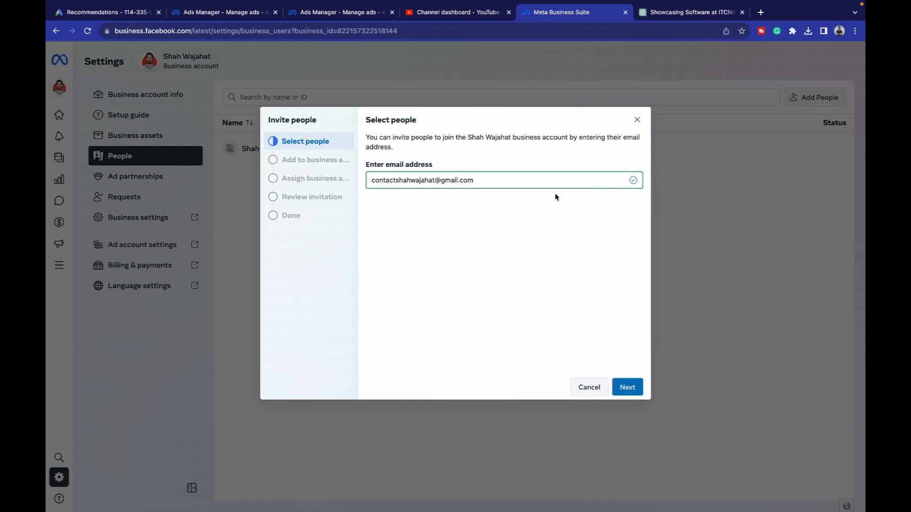
click(642, 386)
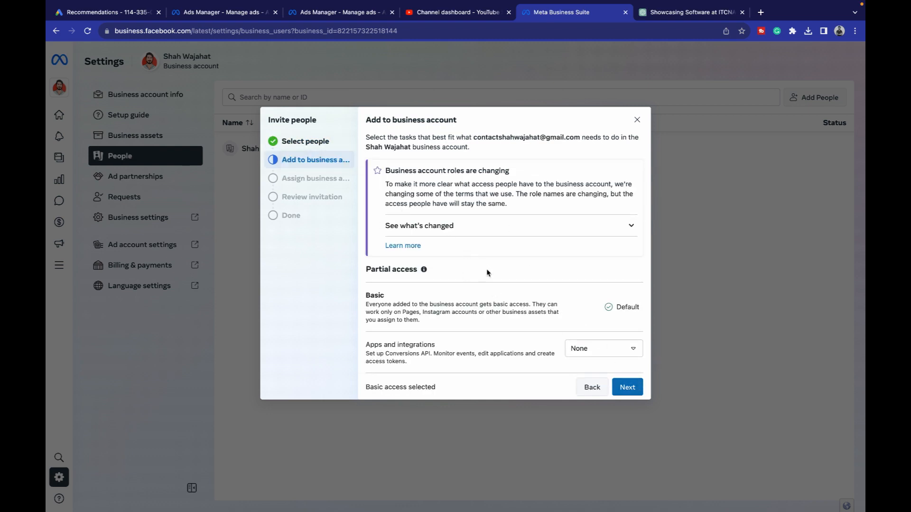
- Set Full control 'Everything' to Manage and continue to asset assignment
scroll(486, 273, down, 4)
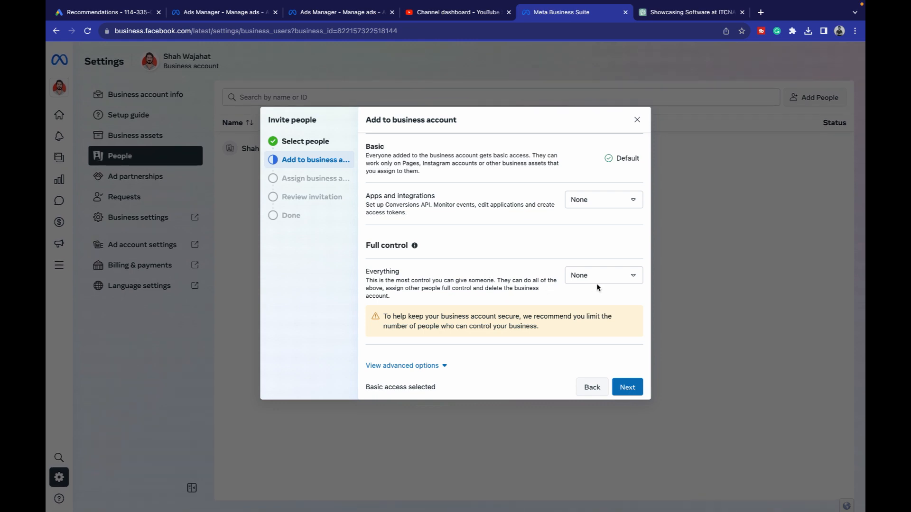
scroll(592, 280, up, 3)
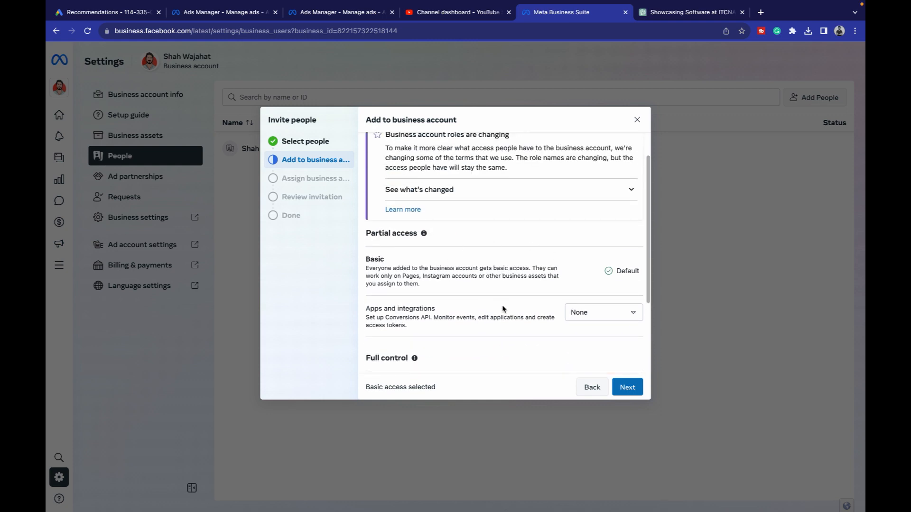
click(591, 319)
click(591, 314)
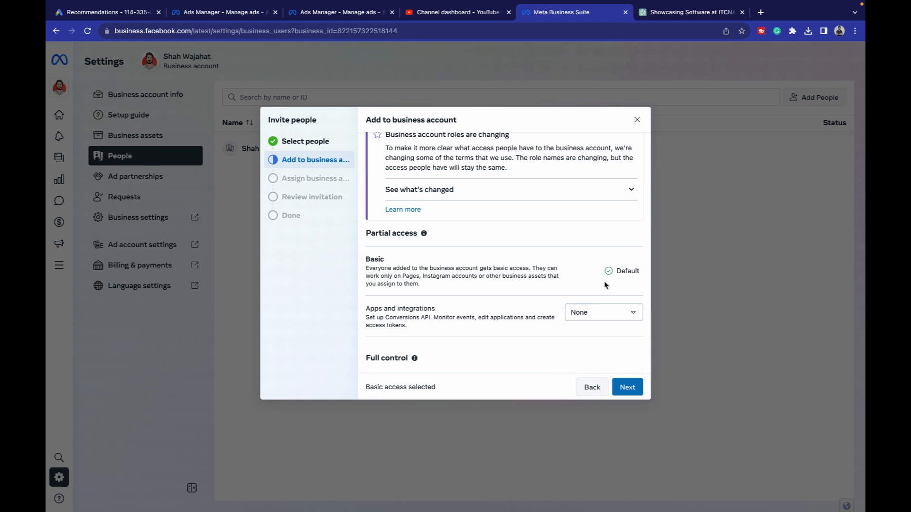
scroll(603, 284, down, 3)
click(591, 276)
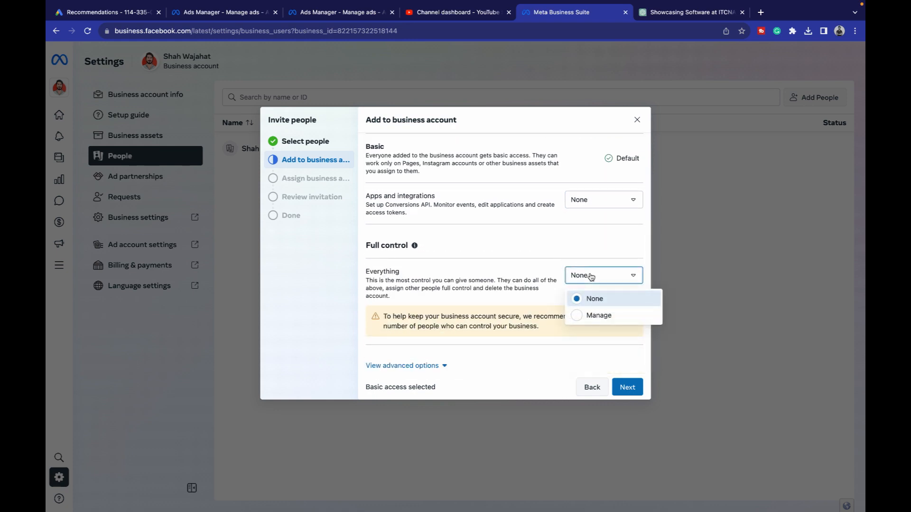
click(597, 315)
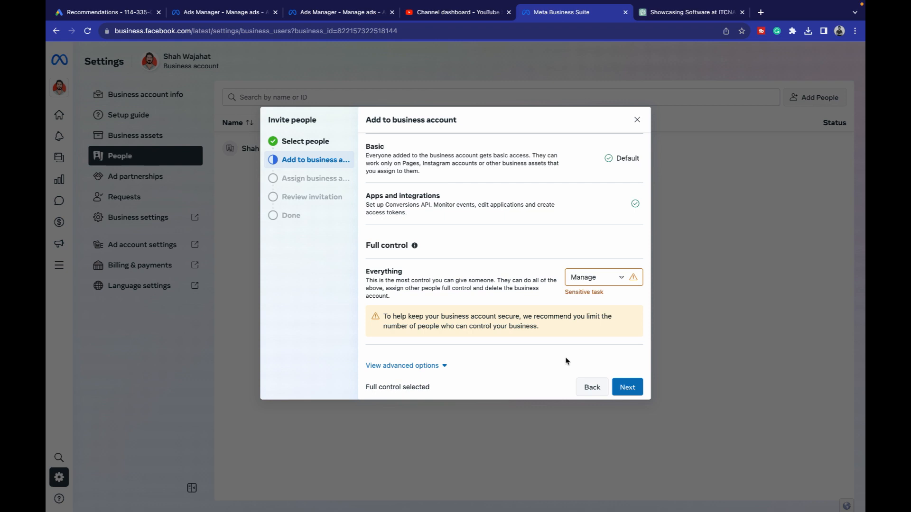
click(619, 386)
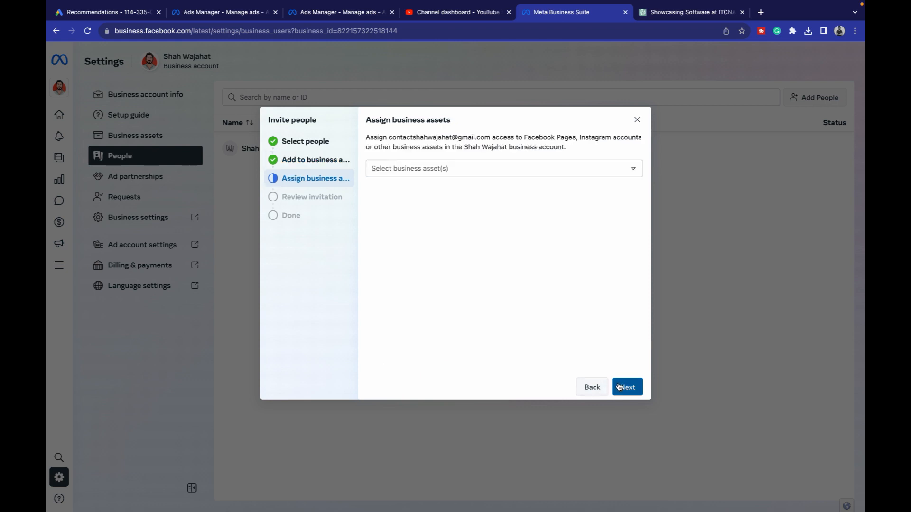
- Assign the Facebook Page, both pixels and the Instagram account, then abandon the invite and show access-level info
click(462, 174)
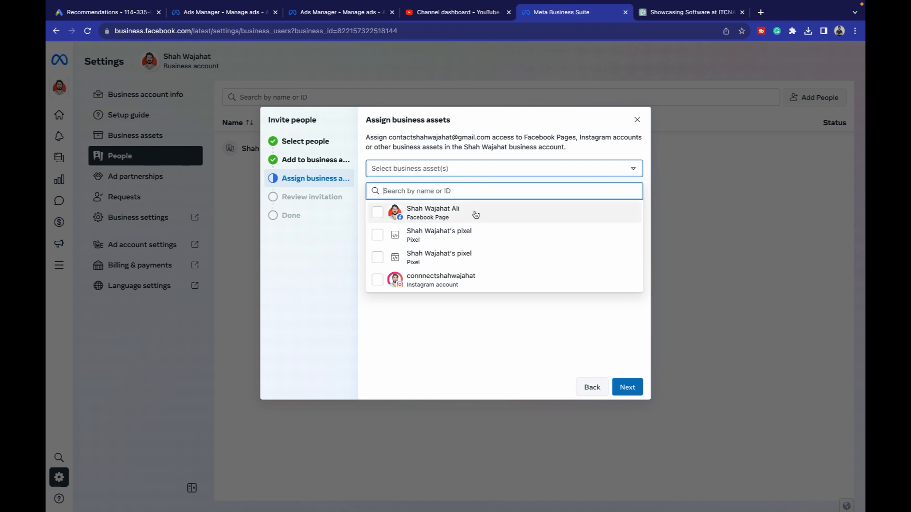
click(378, 213)
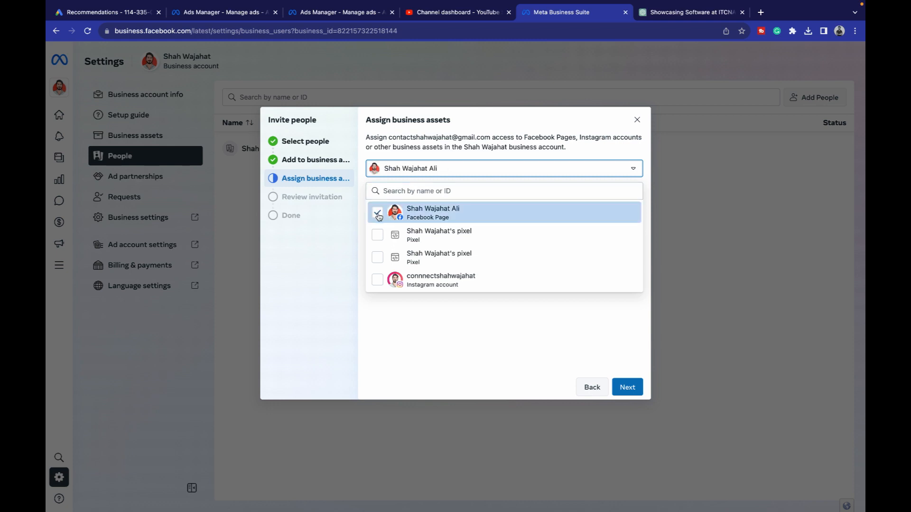
click(377, 235)
click(377, 257)
click(377, 280)
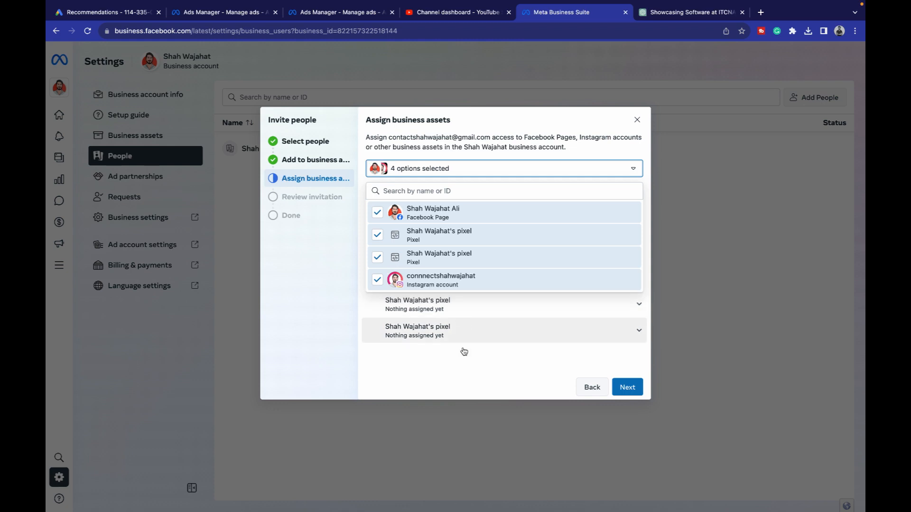
click(466, 377)
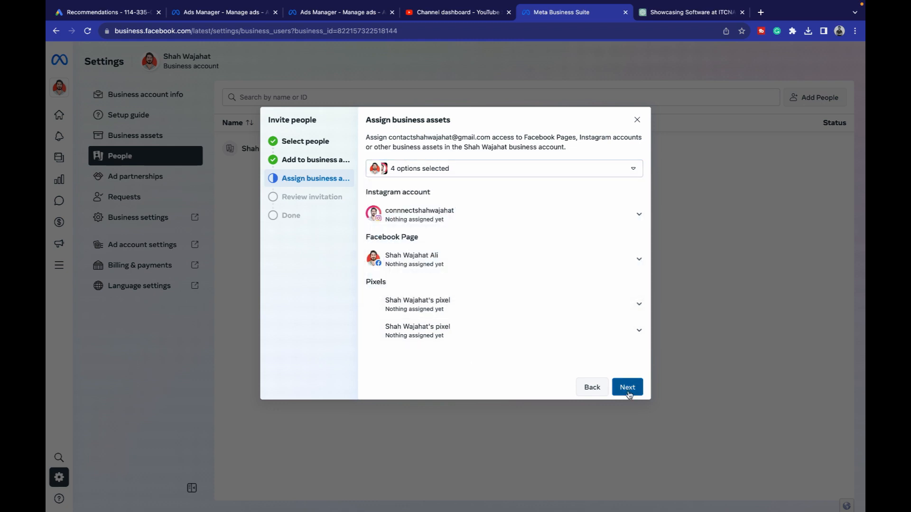
click(639, 120)
click(638, 122)
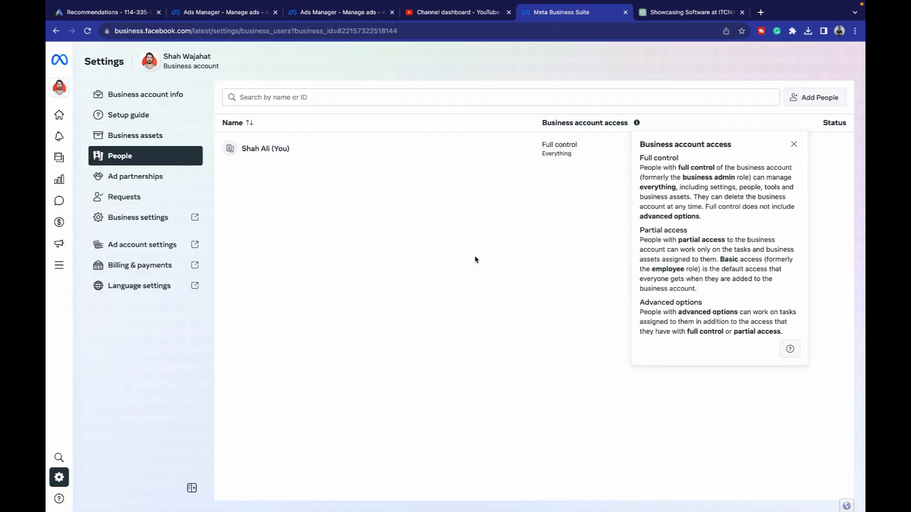
- Dismiss the access-level popover and open Business settings in a new tab
click(578, 171)
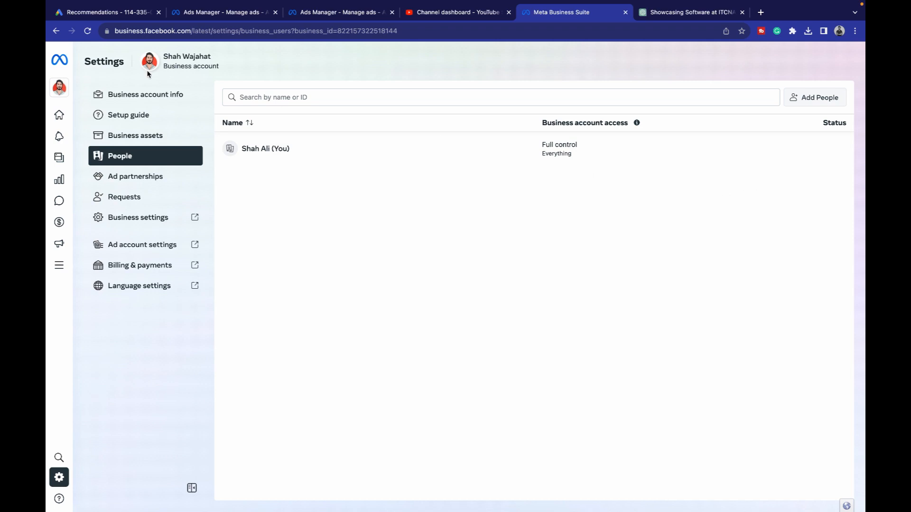
click(134, 218)
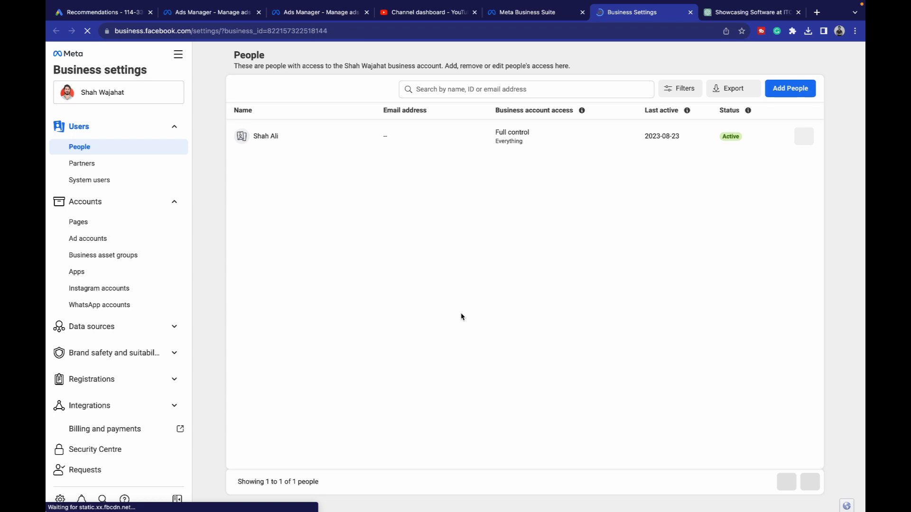
- Browse the Business info page in Business settings, then return to the Meta Business Suite Home tab
scroll(104, 440, down, 1)
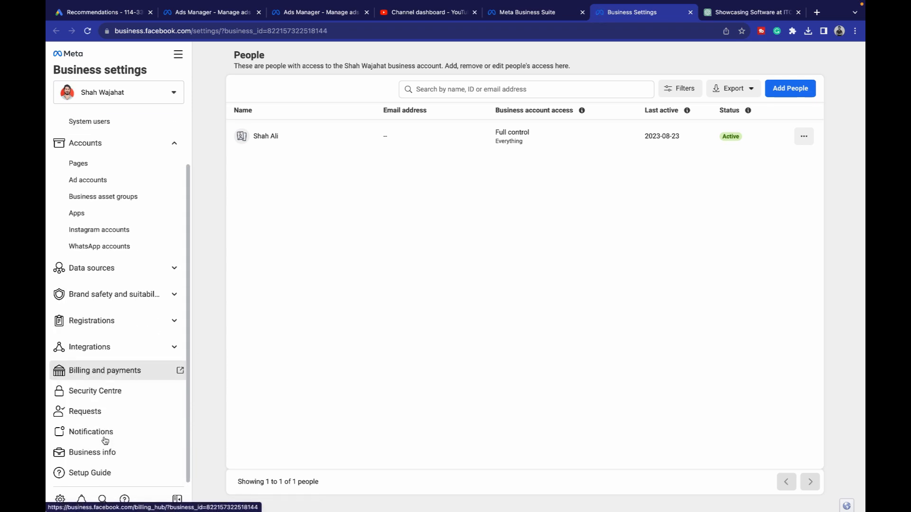
click(109, 453)
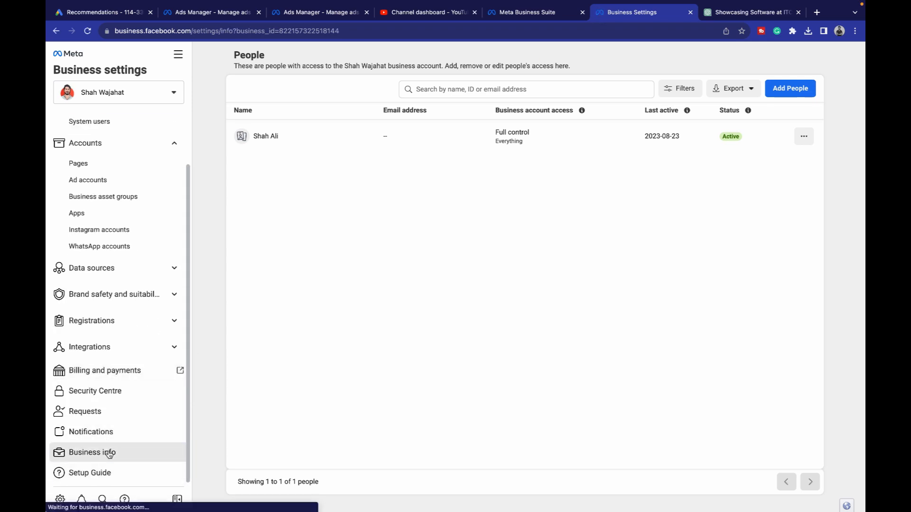
scroll(526, 370, down, 3)
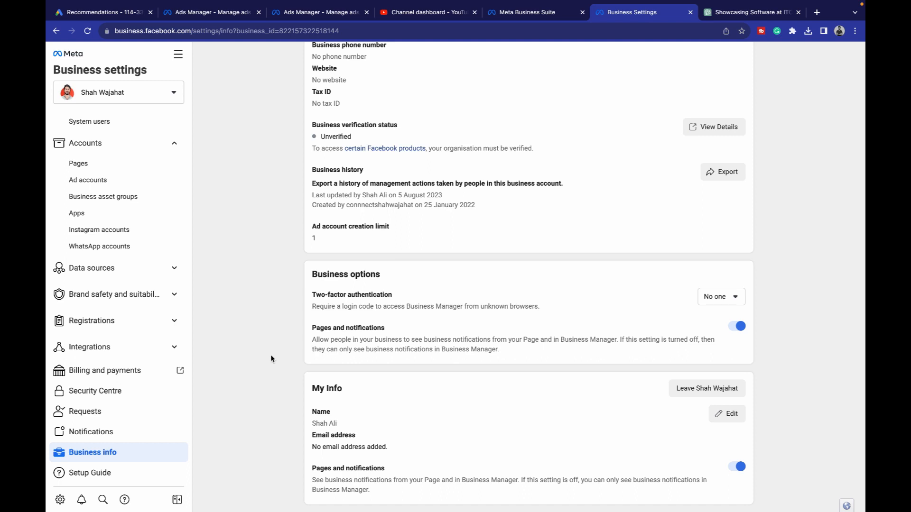
click(60, 499)
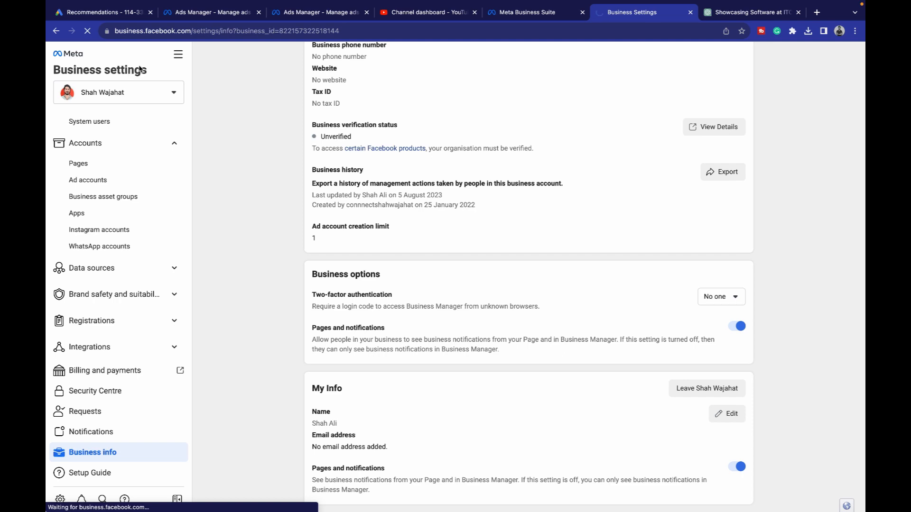
click(97, 163)
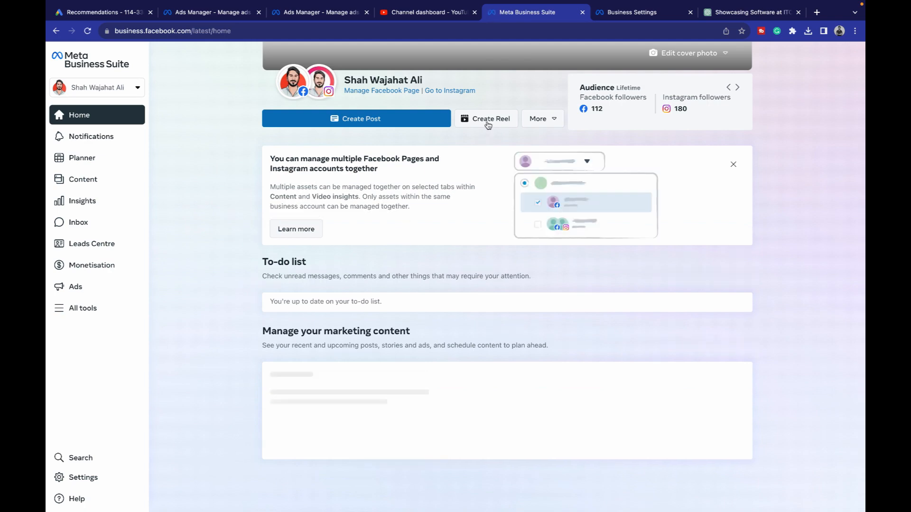
- Open Create Reel, cancel the video picker without a file, and click into the Caption reel box
click(489, 121)
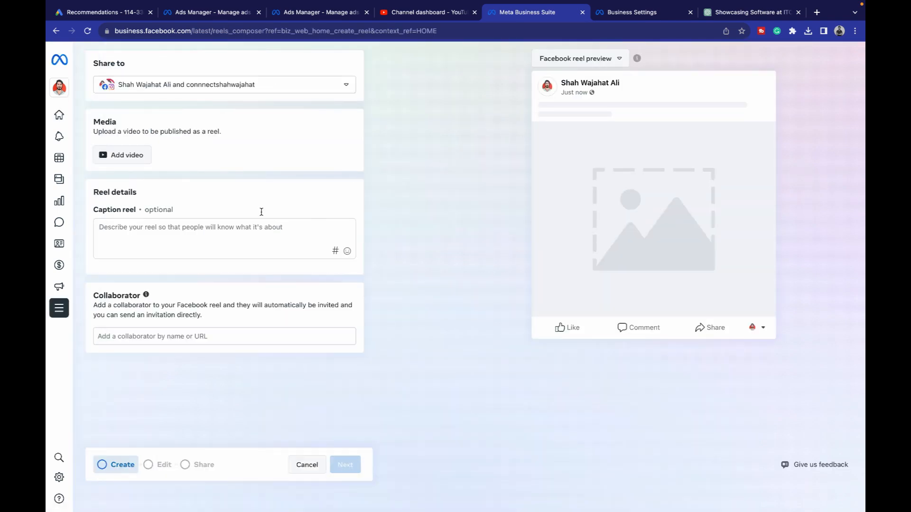
click(132, 162)
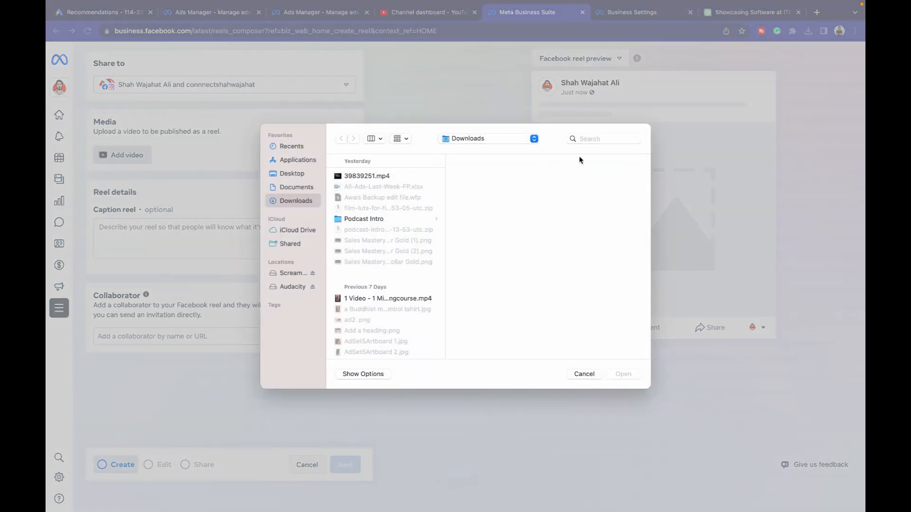
click(584, 374)
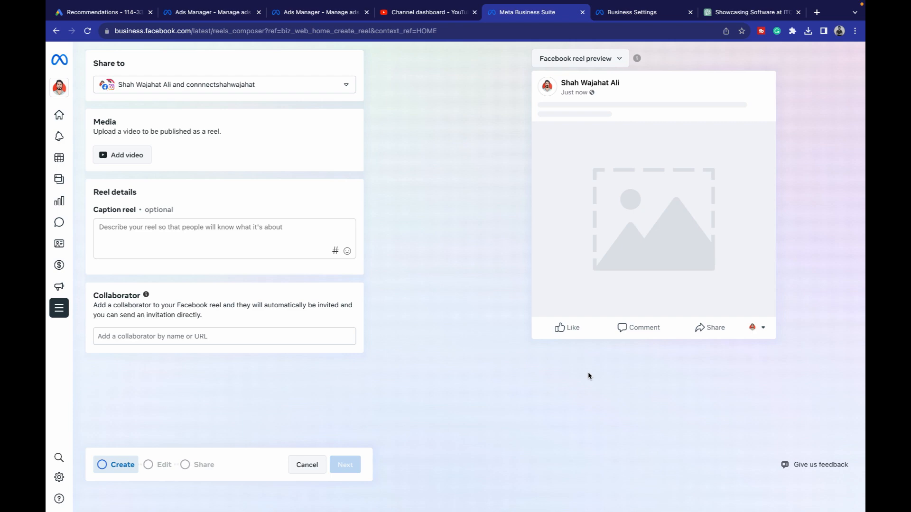
click(304, 245)
mouse_move(67, 118)
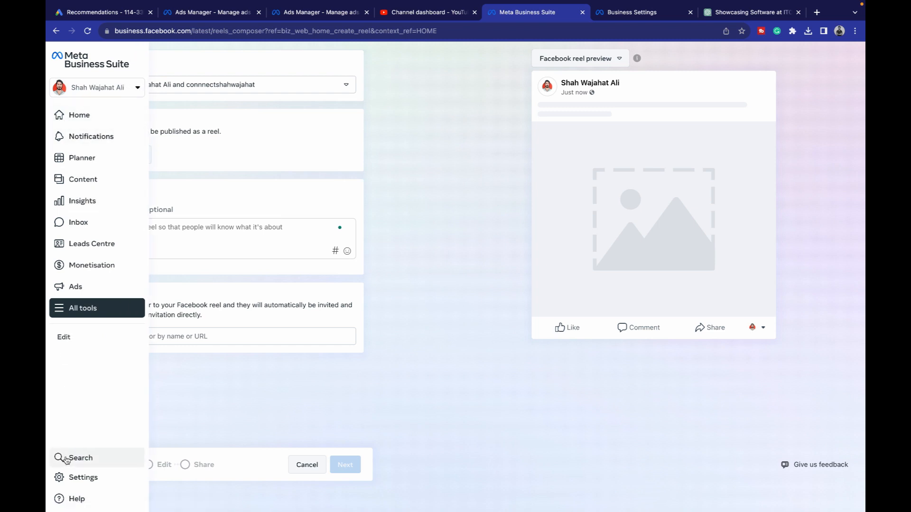